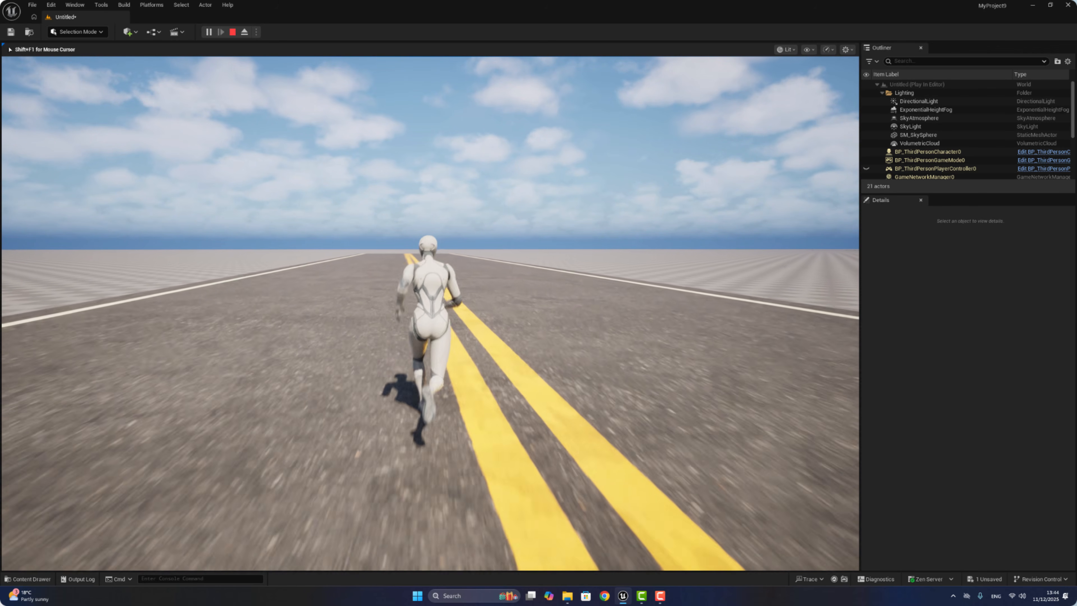
key("Escape")
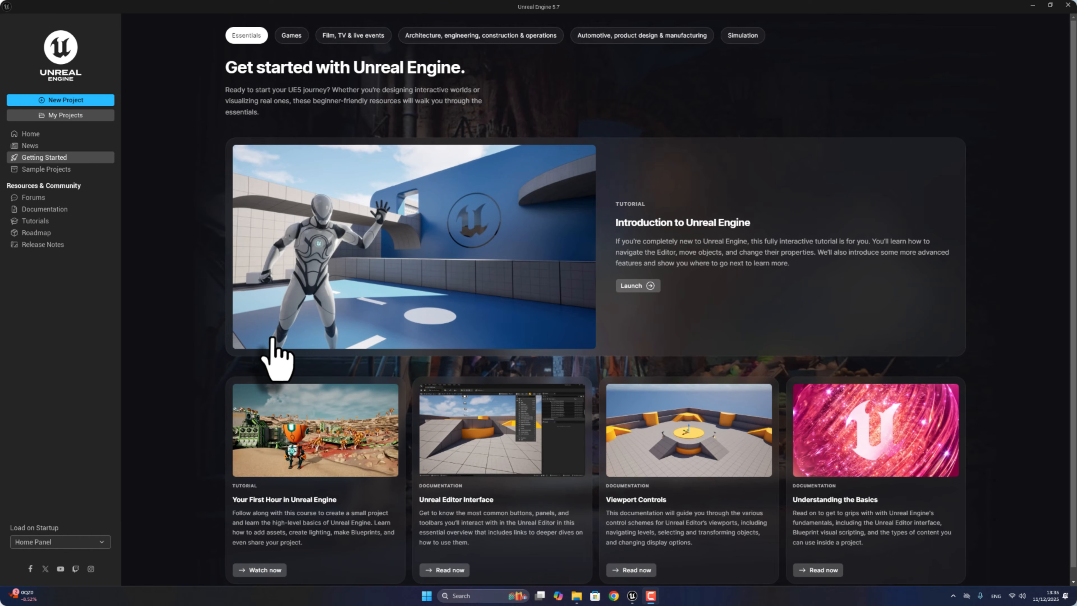
Create a new game project from the Third Person template.
left_click(65, 100)
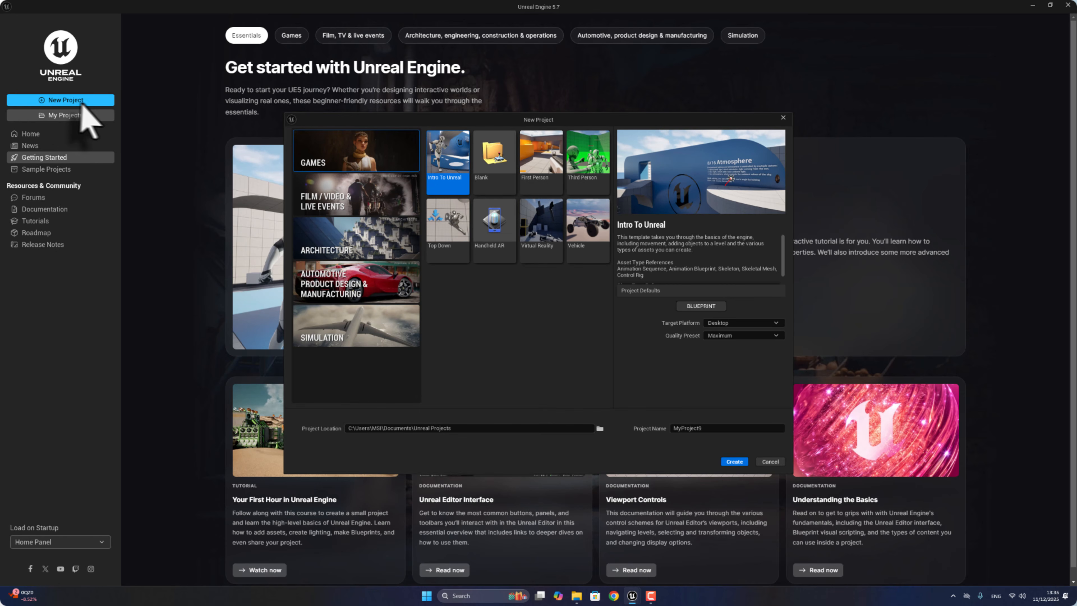
left_click(584, 151)
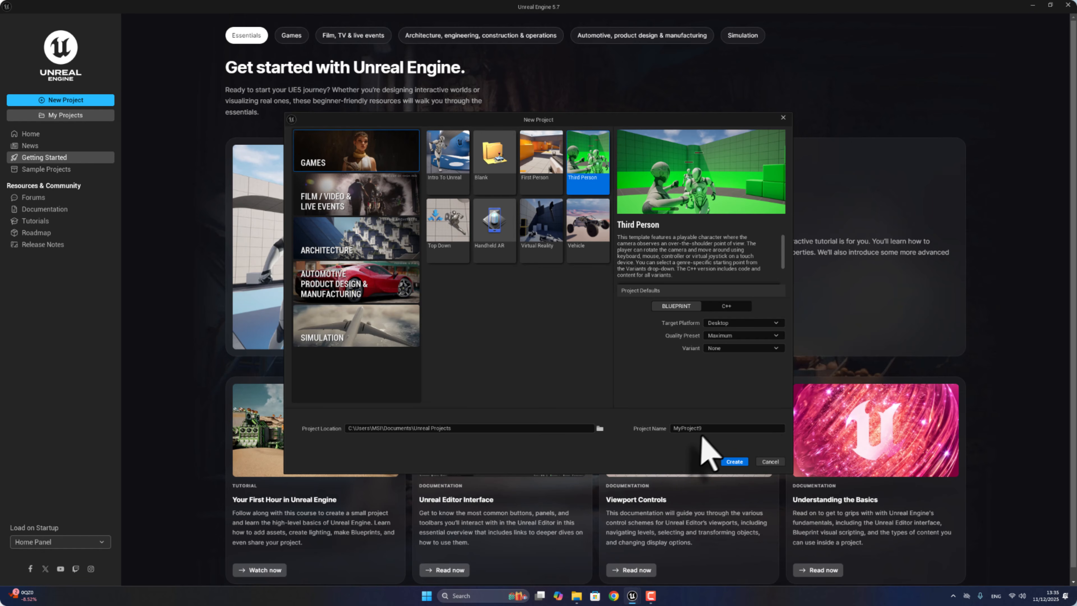
left_click(735, 461)
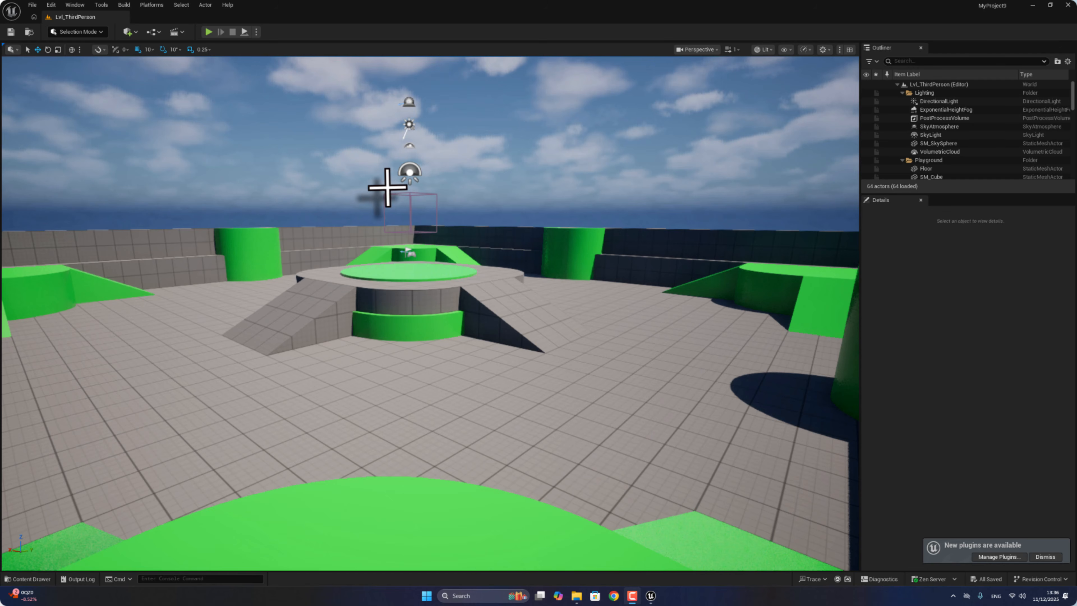
Create a new level from the Basic template and delete its floor.
left_click(33, 6)
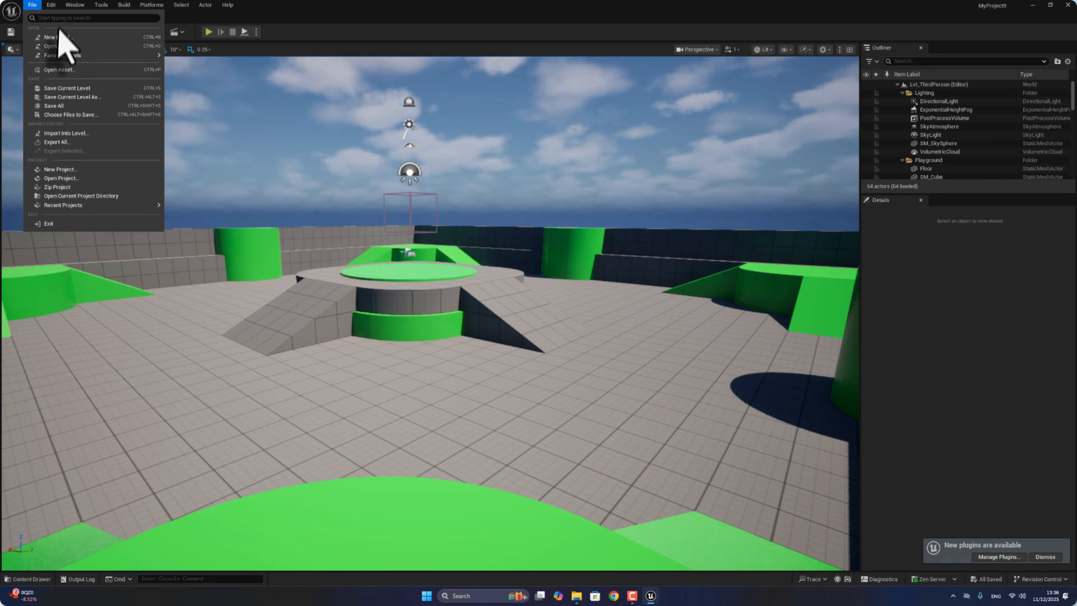
left_click(68, 37)
left_click(543, 255)
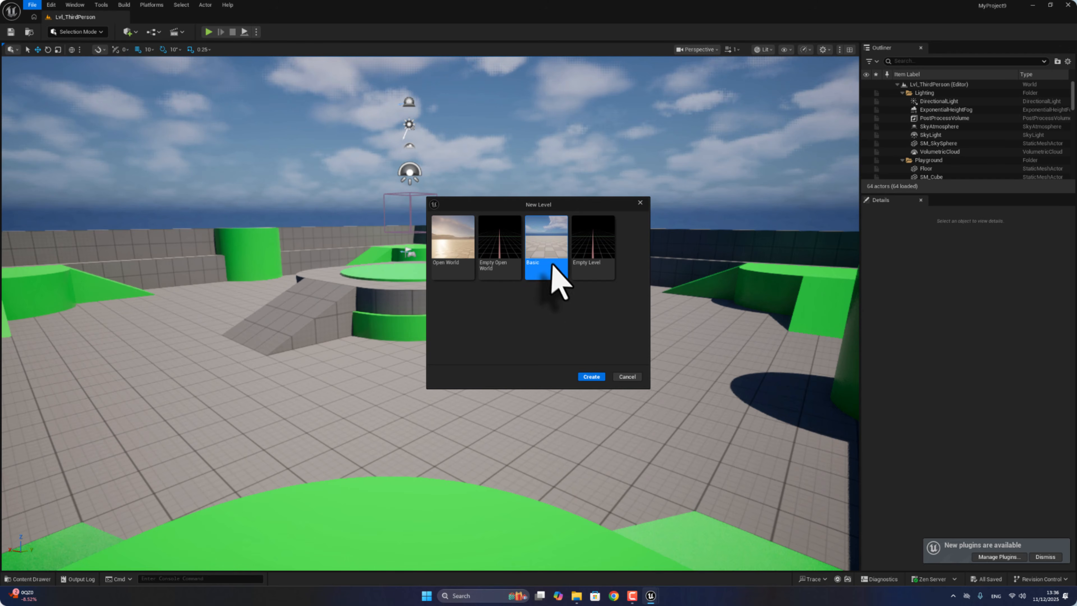
left_click(593, 378)
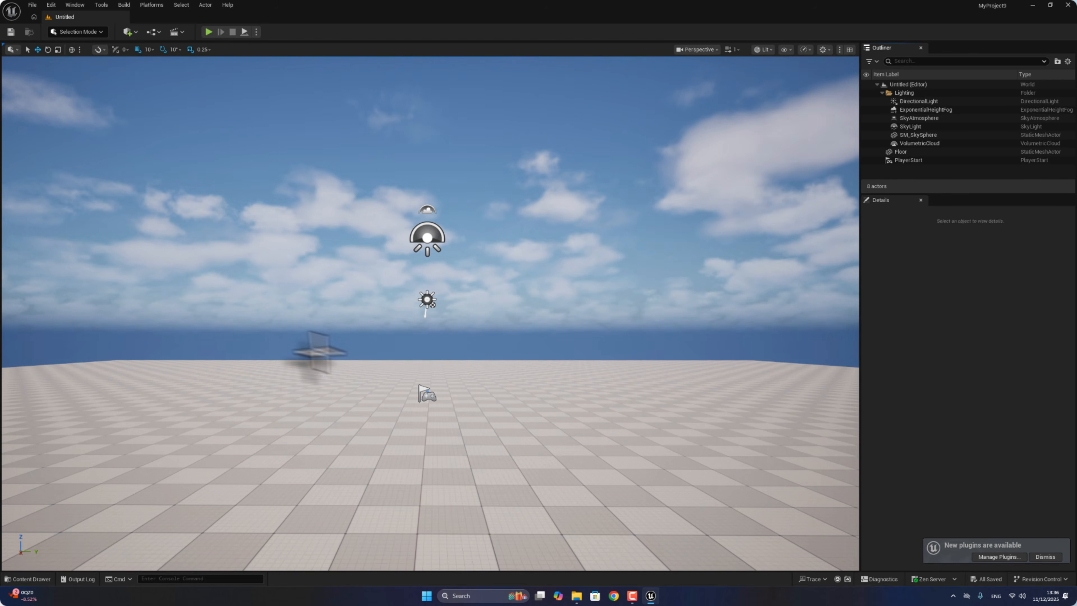
left_click(312, 420)
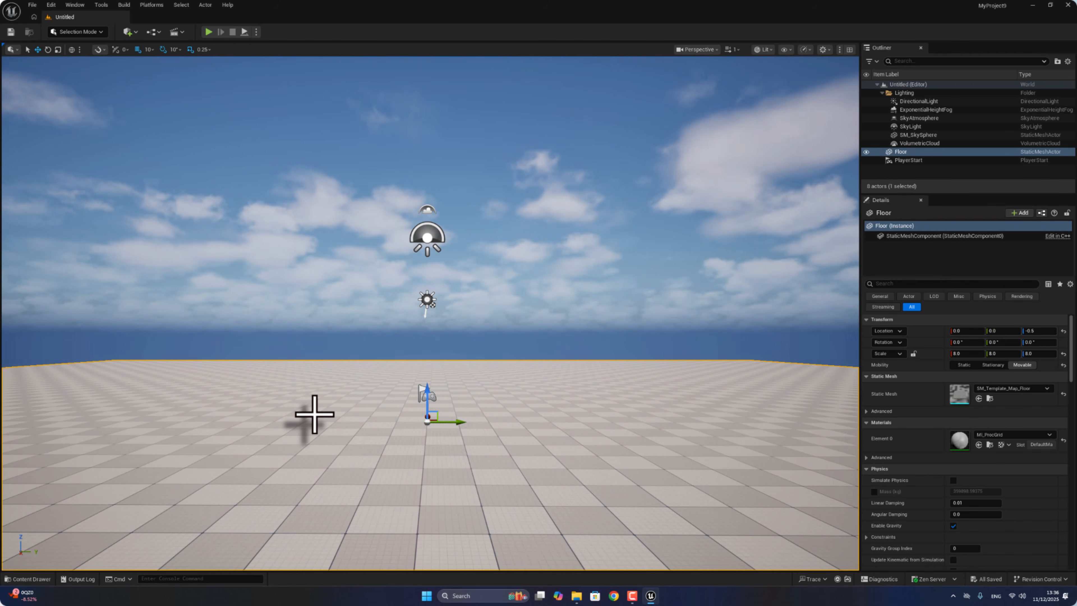
key("Delete")
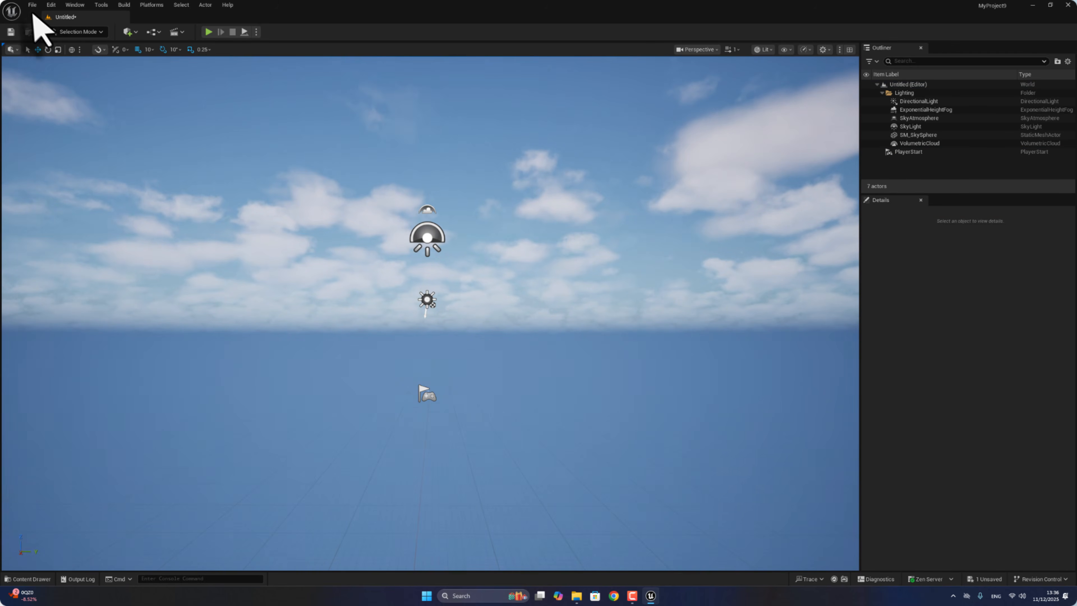
Switch to Landscape mode and create a new landscape with the default settings.
left_click(76, 32)
left_click(83, 67)
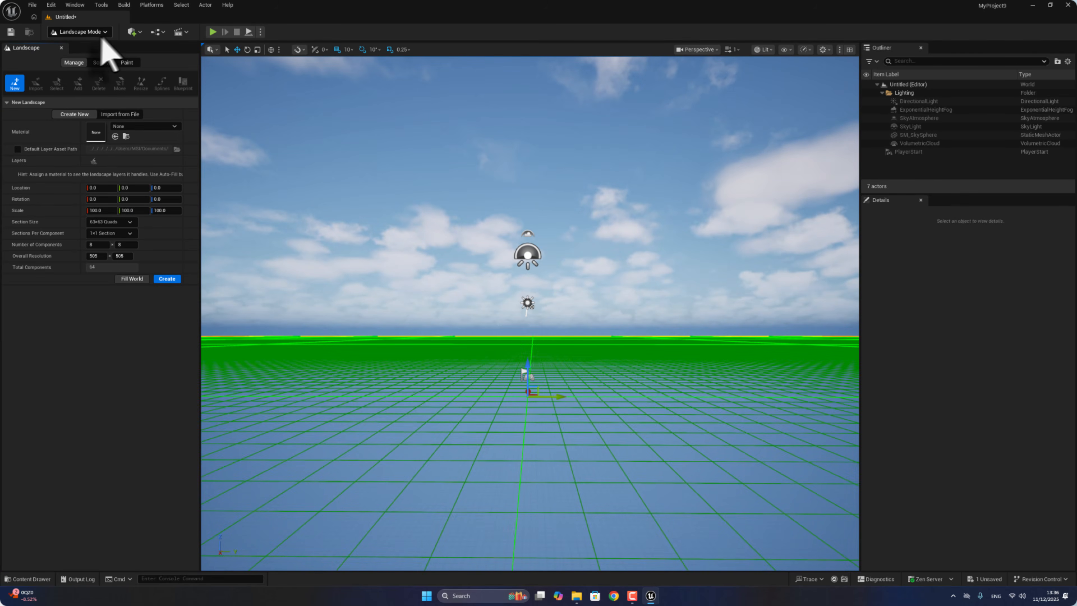
left_click(166, 279)
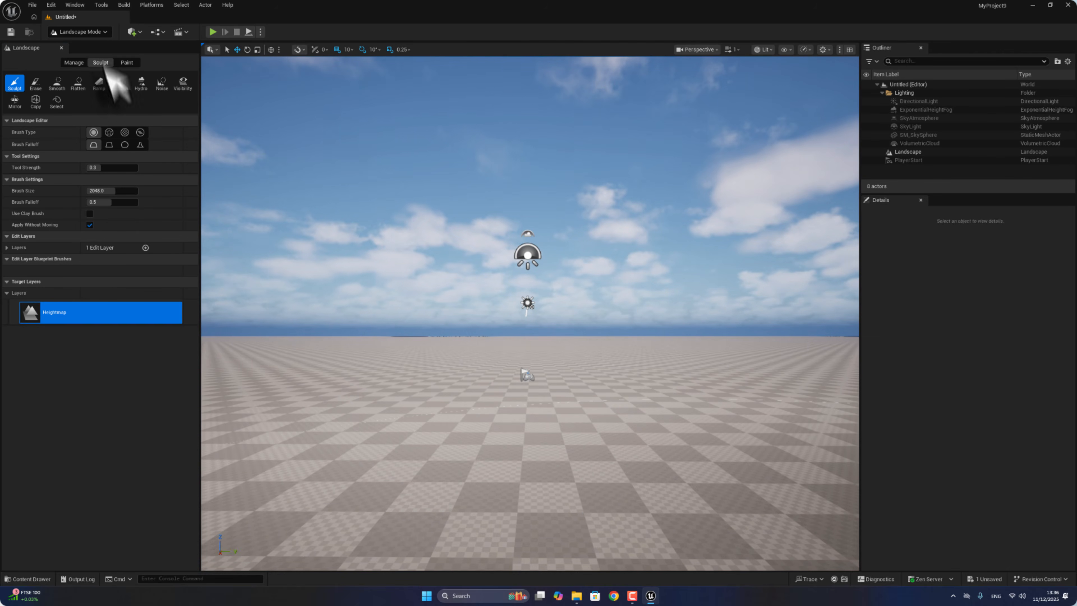
Save the current level as Untitled in the Content folder and return to Selection mode.
left_click(32, 5)
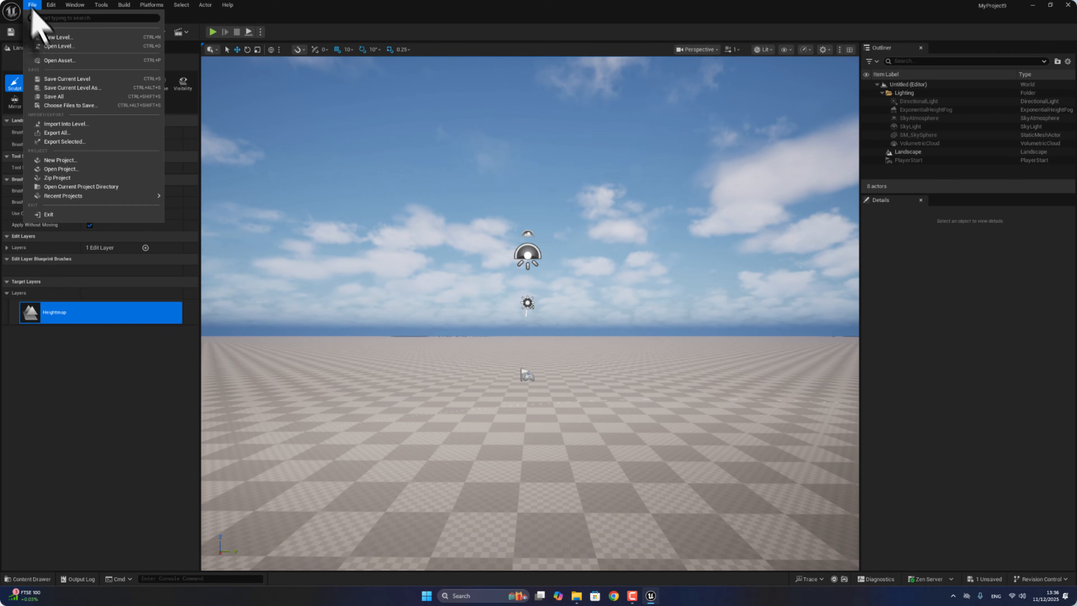
left_click(45, 87)
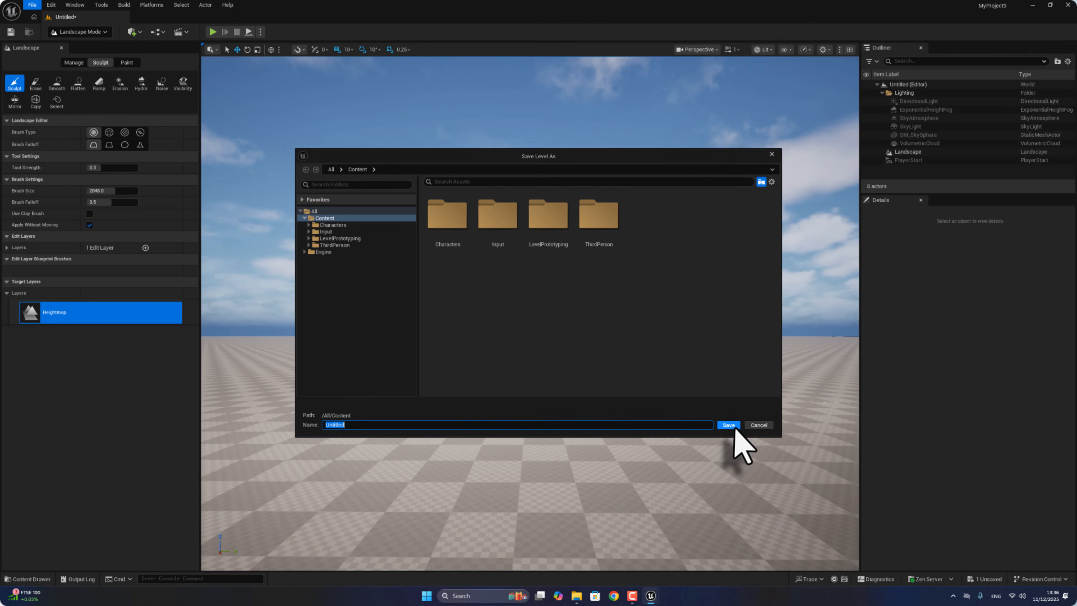
left_click(736, 428)
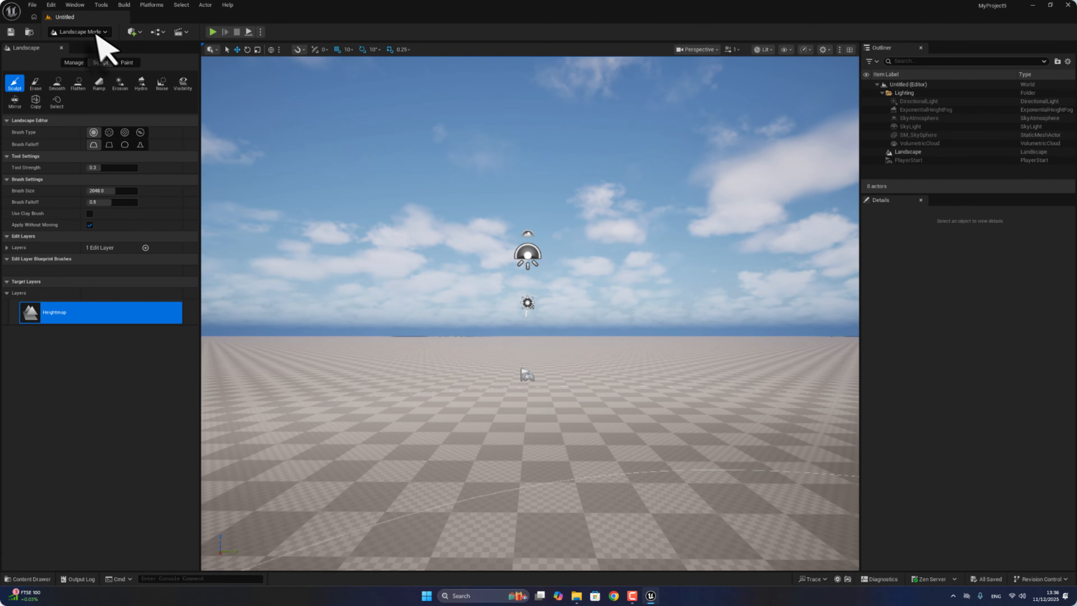
left_click(97, 33)
left_click(79, 46)
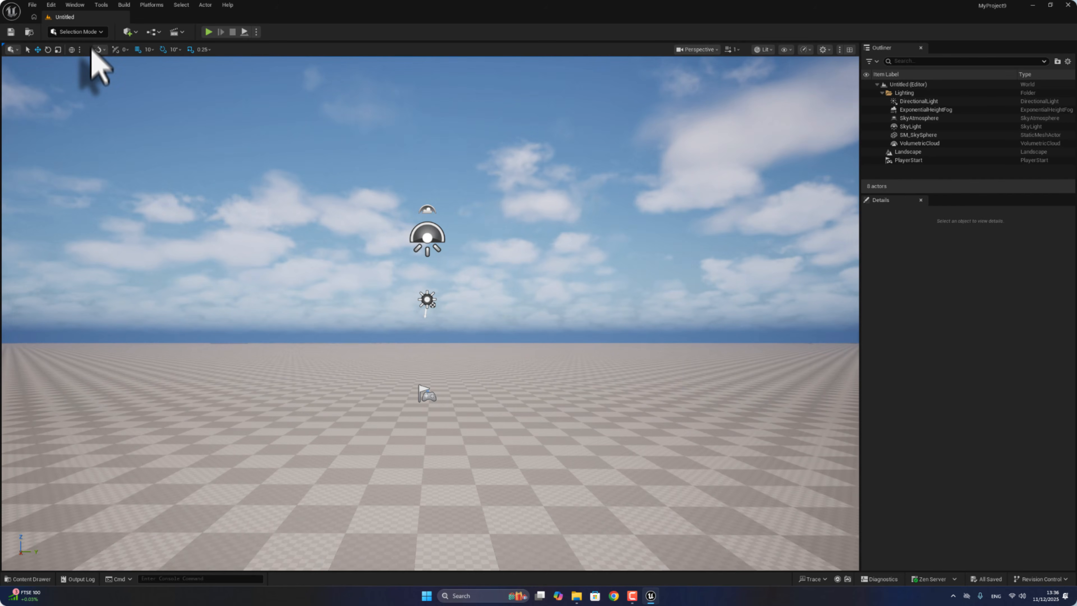
Open the Fab asset library and search all products for "fine road".
left_click(32, 578)
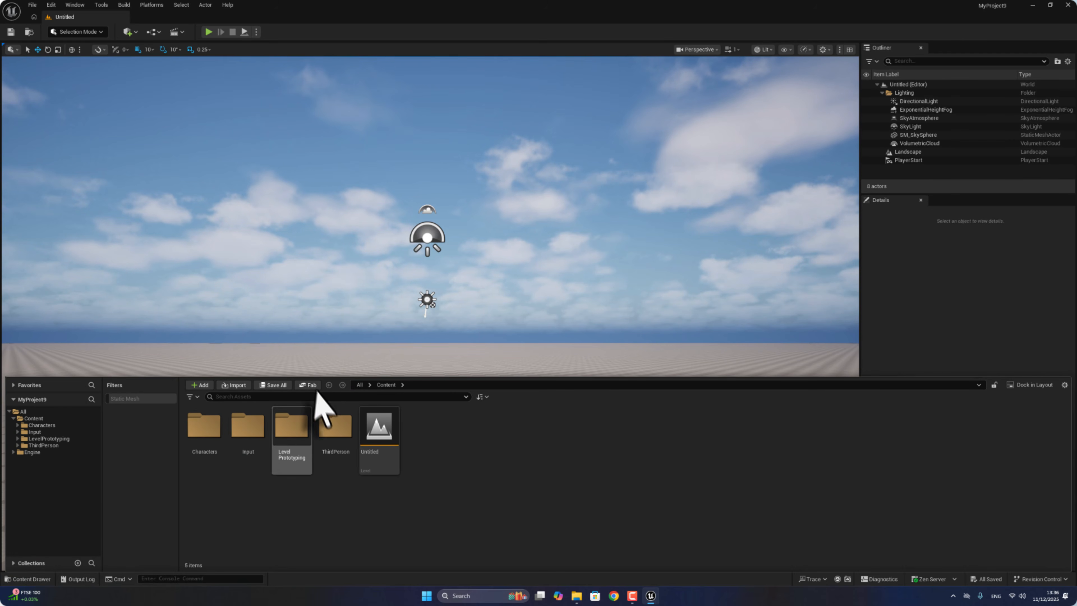
left_click(309, 386)
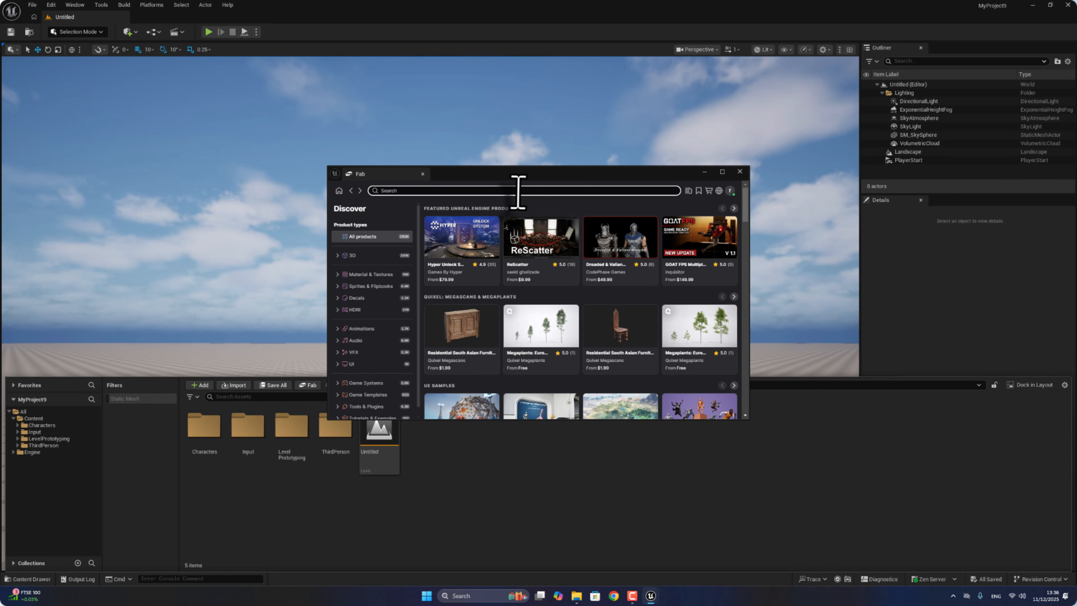
left_click(518, 191)
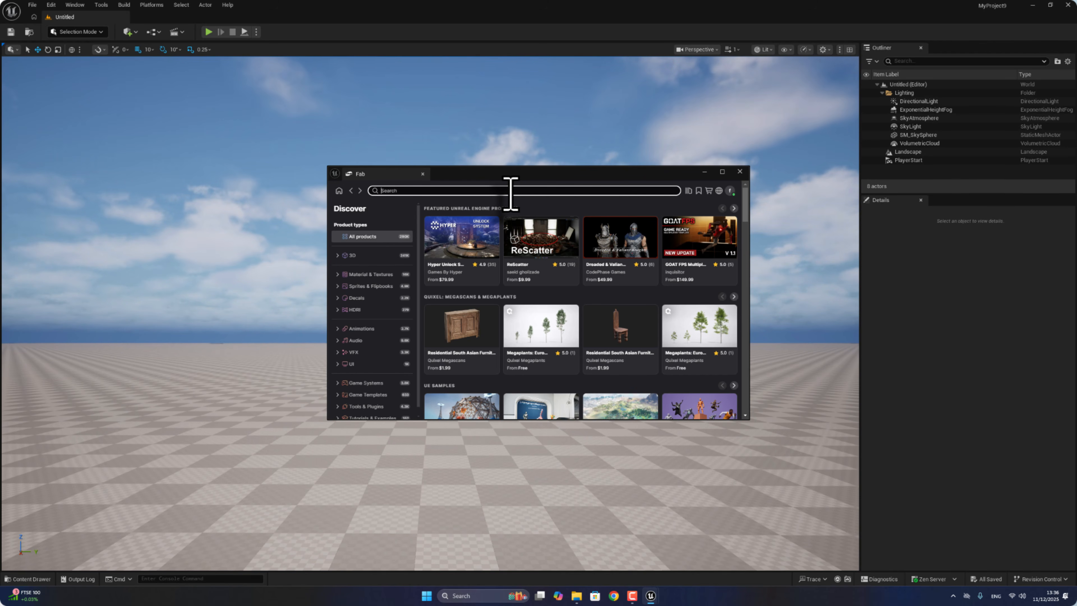
type("fine road")
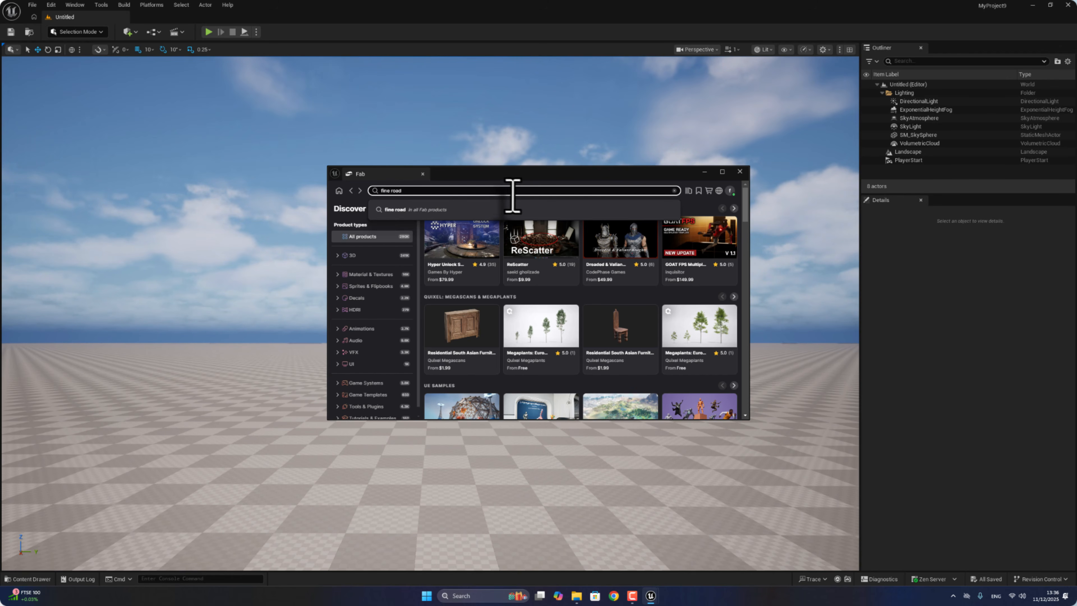
left_click(501, 209)
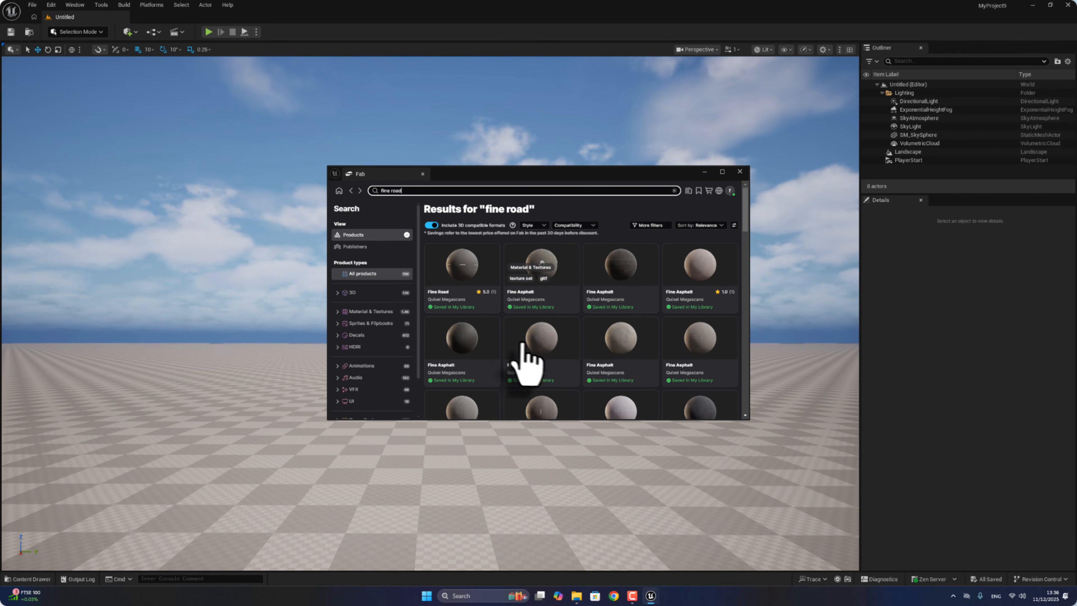
Add the Quixel Fine American Road material with yellow centre lines to the project at Raw quality, and close the asset windows.
scroll(644, 320, "down", 4)
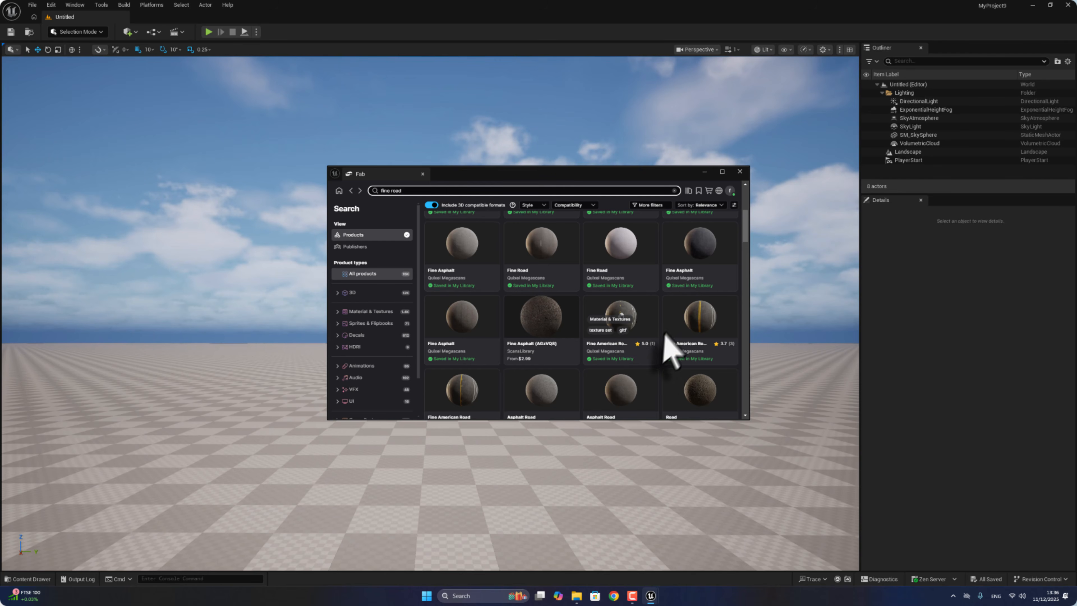
left_click(690, 320)
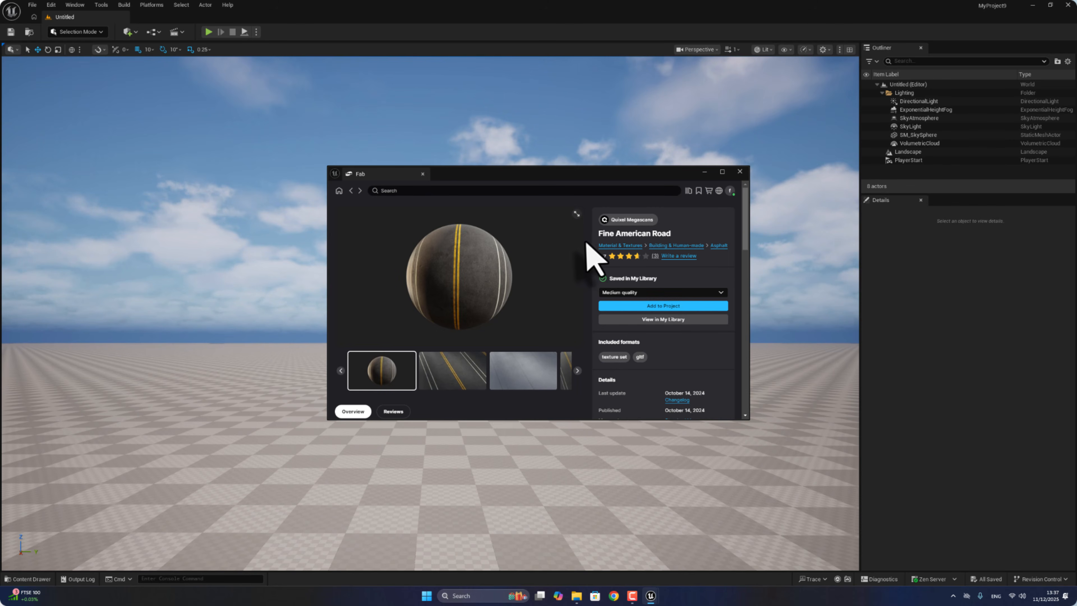
left_click(653, 293)
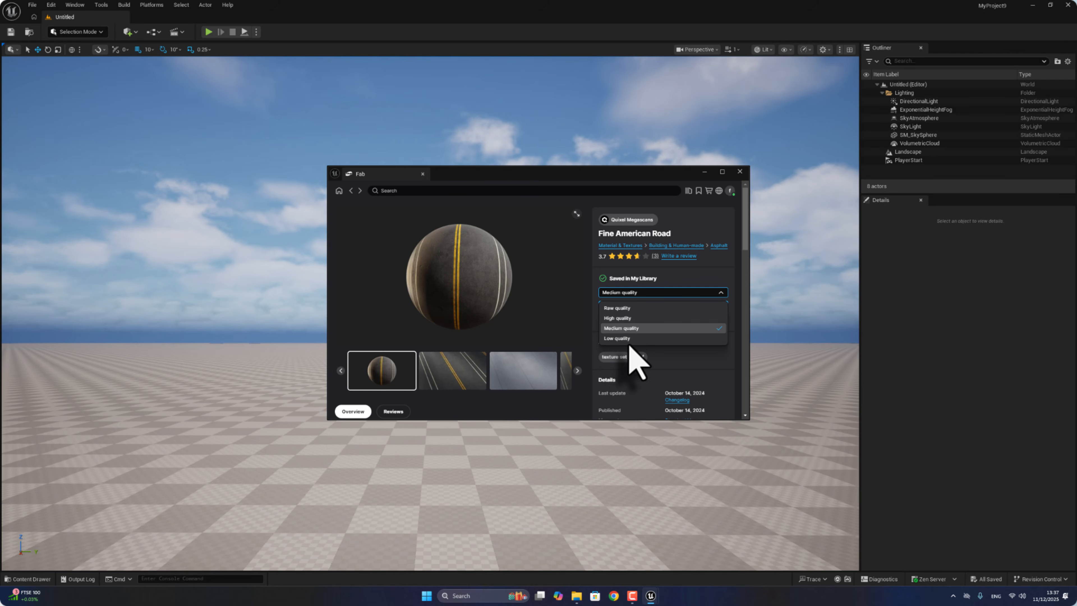
left_click(610, 309)
left_click(661, 306)
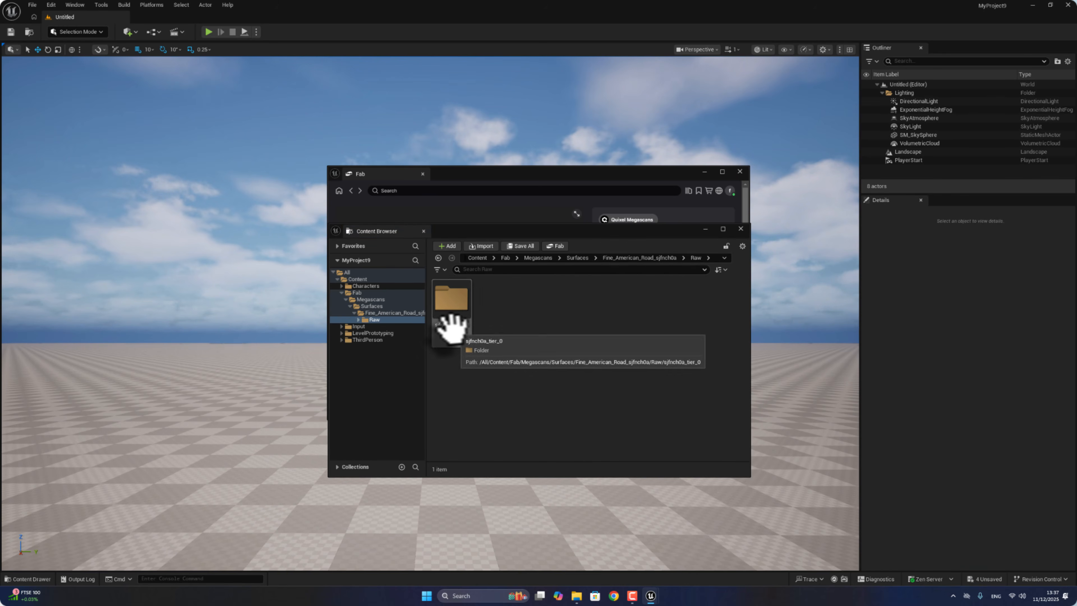
left_click_drag(470, 184, 480, 224)
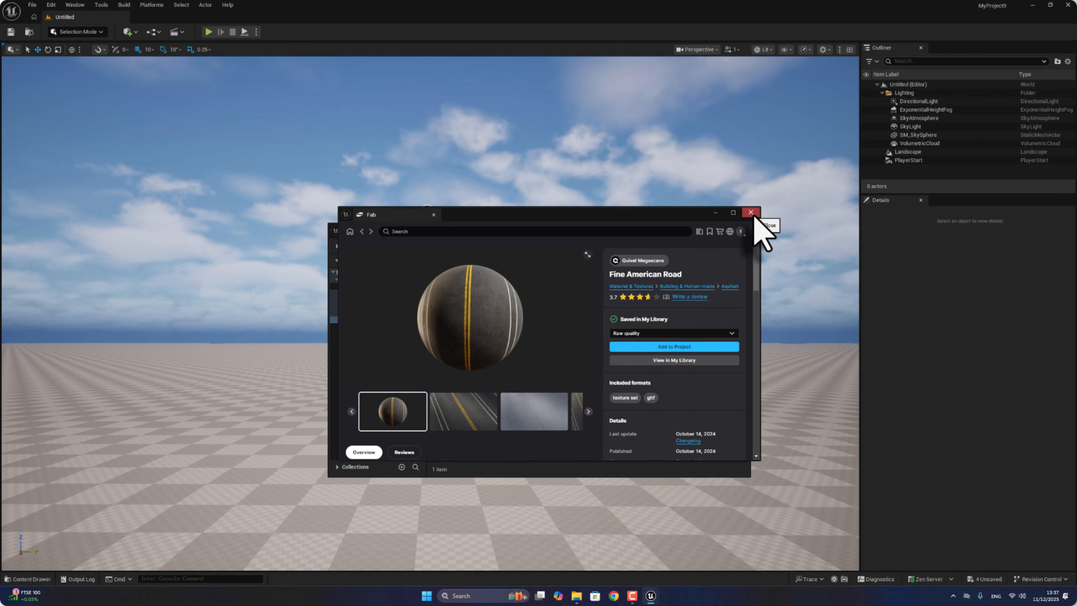
left_click(750, 212)
left_click(746, 232)
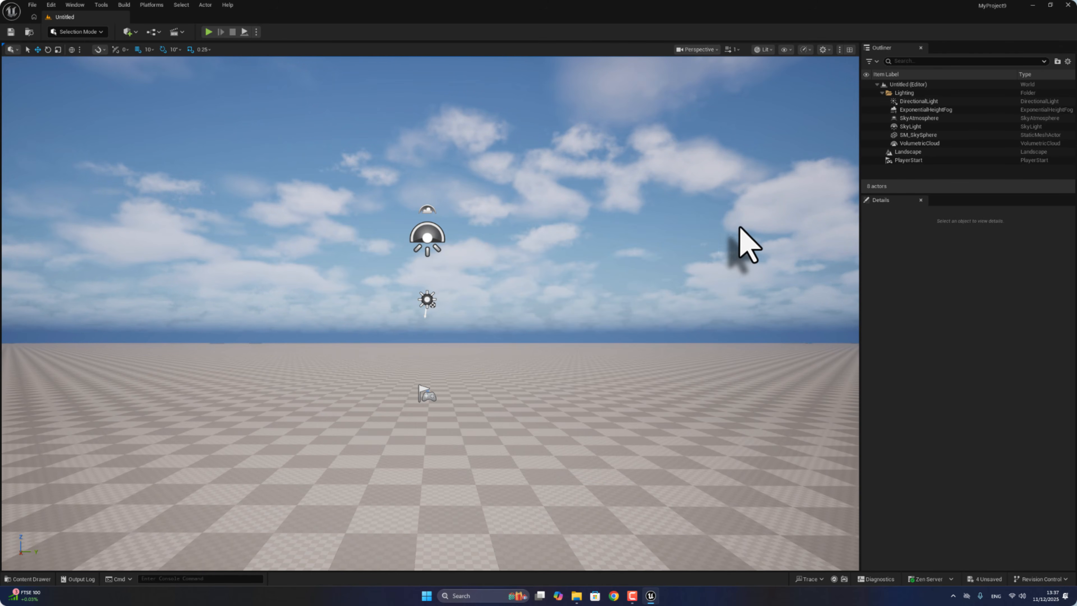
Add a Plane shape to the level.
left_click(42, 580)
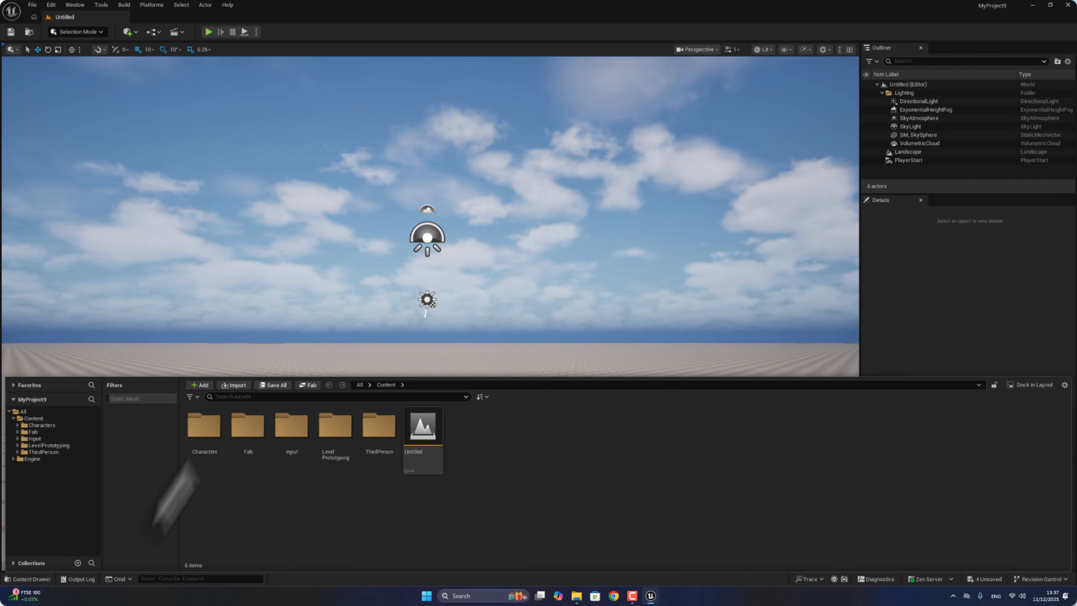
left_click(132, 32)
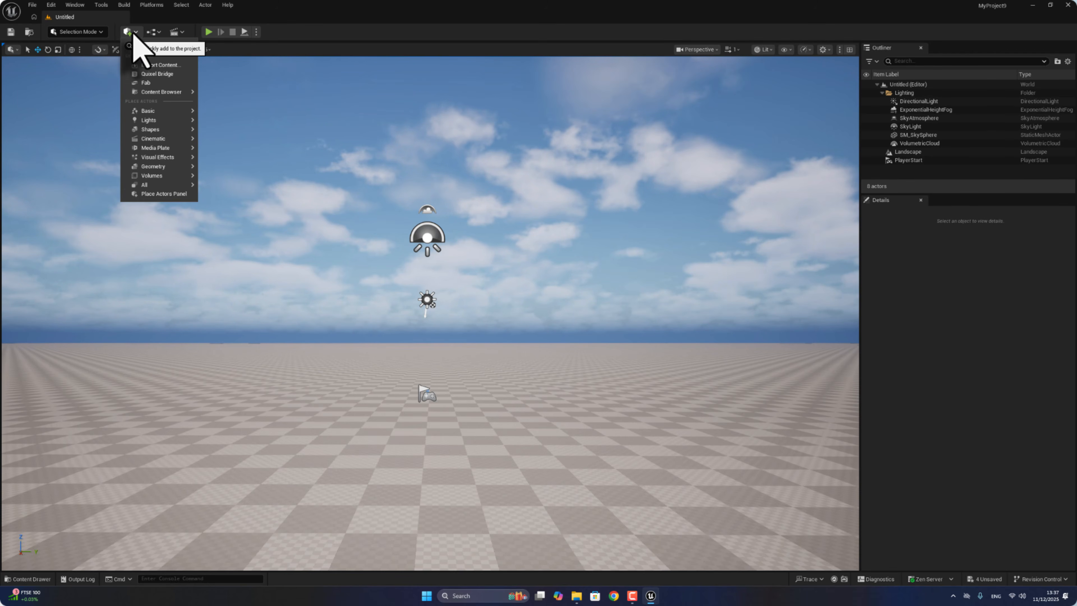
mouse_move(157, 129)
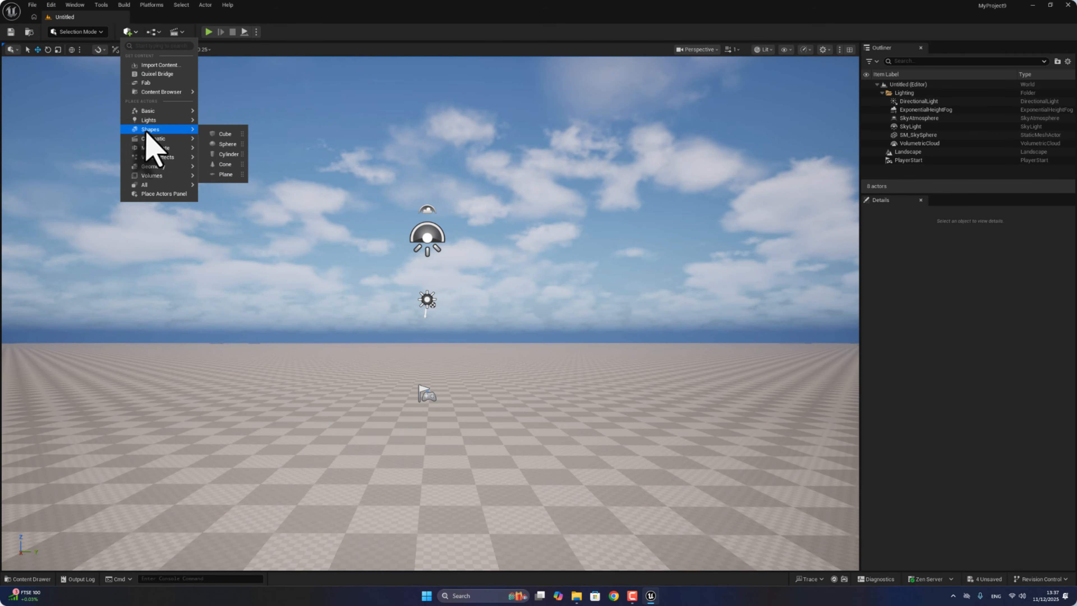
left_click(226, 174)
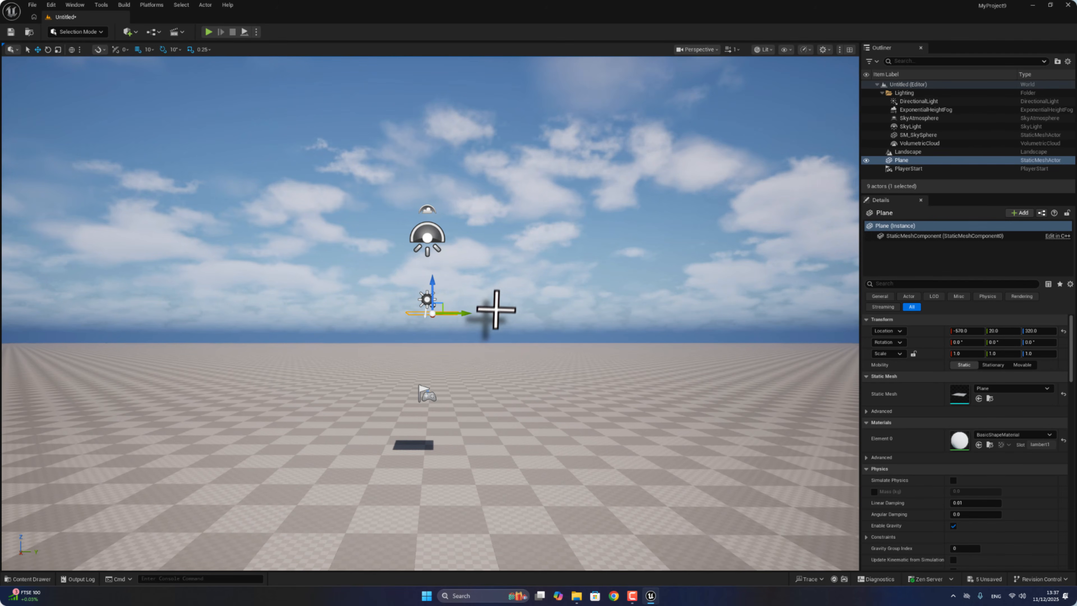
Browse from the plane in the level to its source mesh asset.
right_click_drag(492, 308, 456, 444)
key("w")
key("s")
key("w")
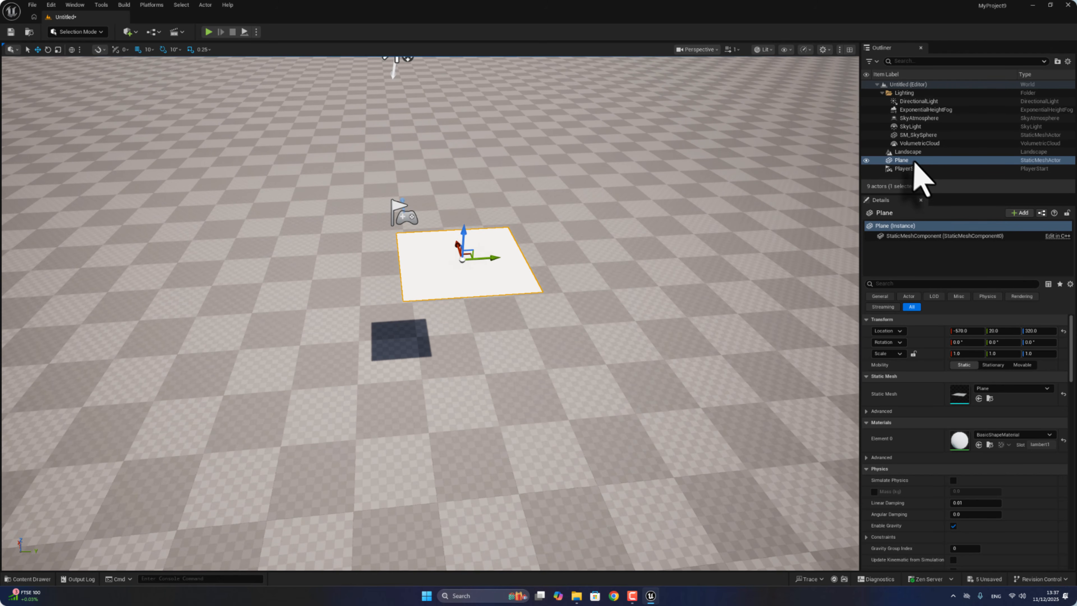
right_click(905, 160)
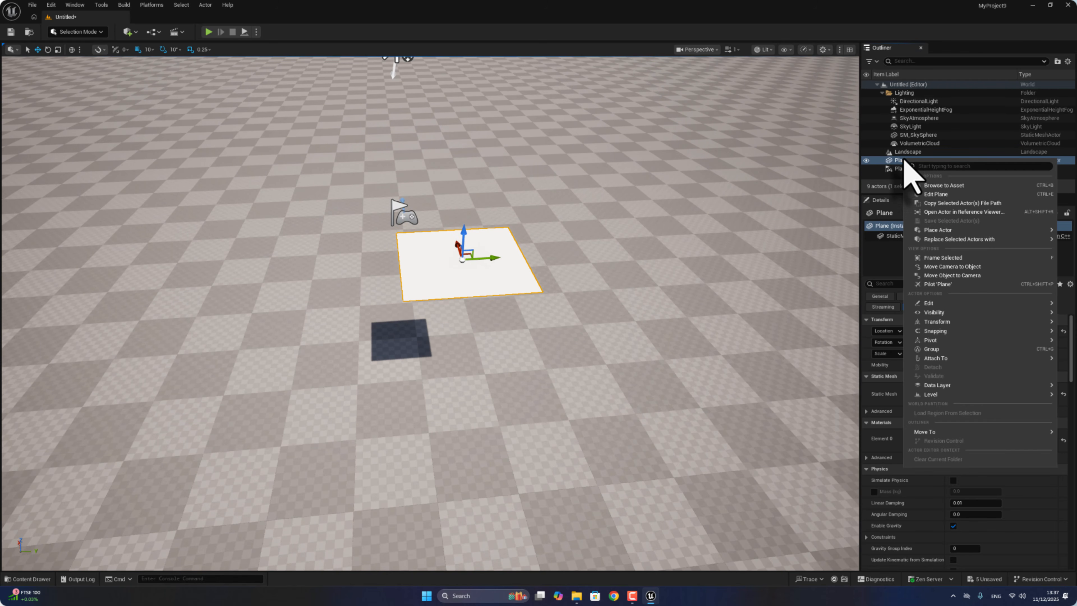
left_click(948, 187)
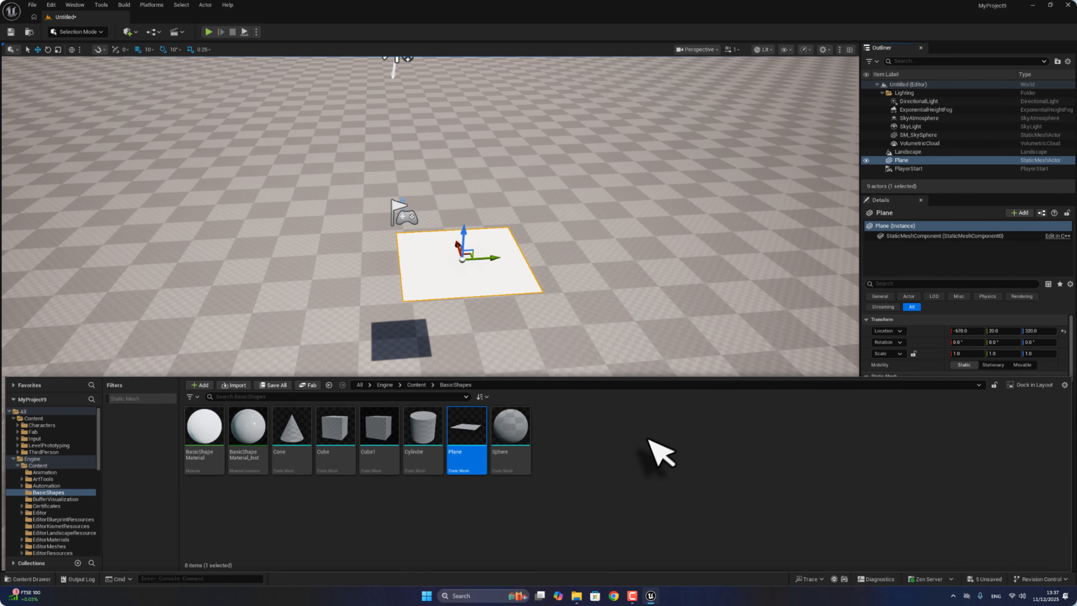
Export the Plane static mesh as Road.FBX into the project's Content folder and import the detected source file with default settings.
right_click(456, 420)
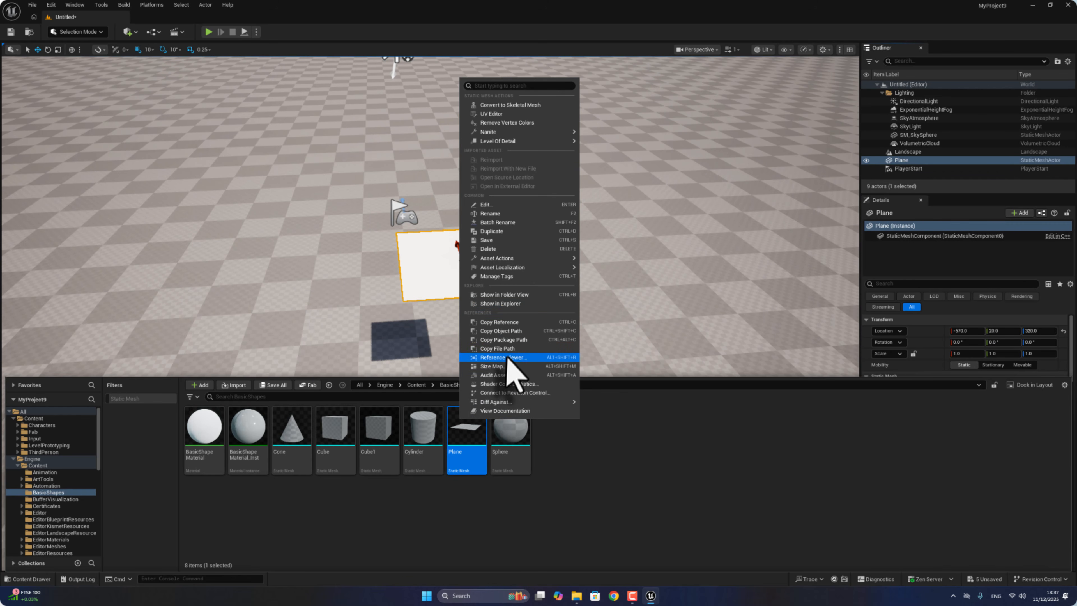
mouse_move(497, 258)
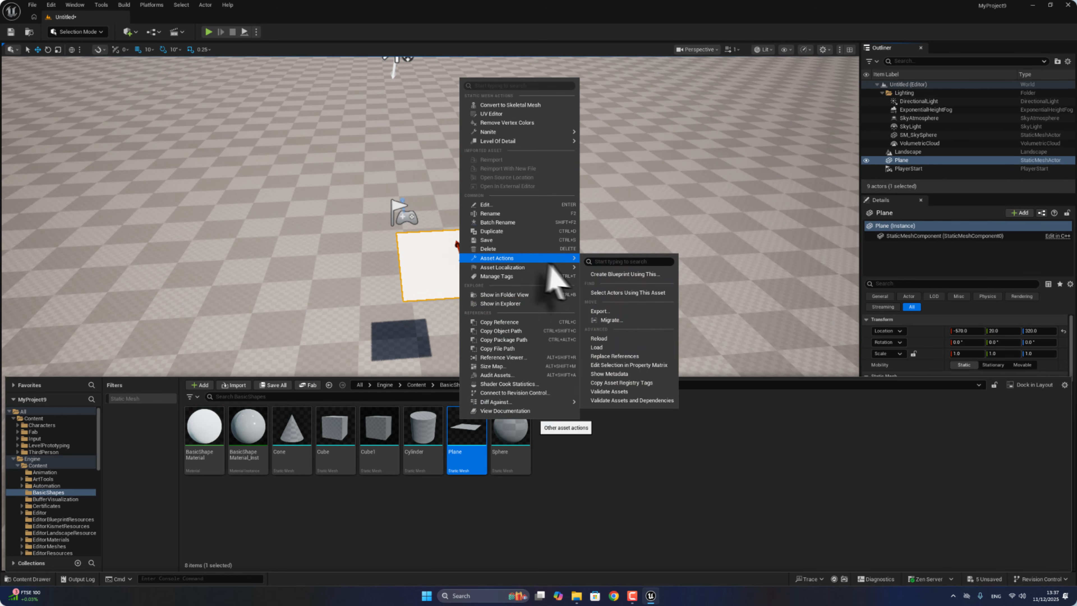
left_click(601, 312)
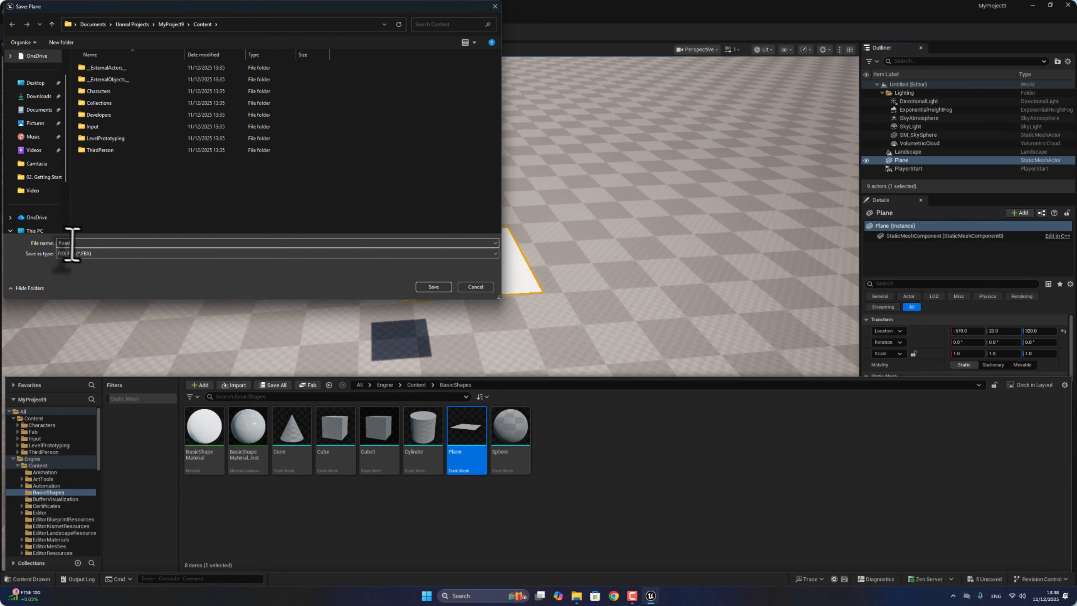
left_click(429, 287)
left_click(585, 385)
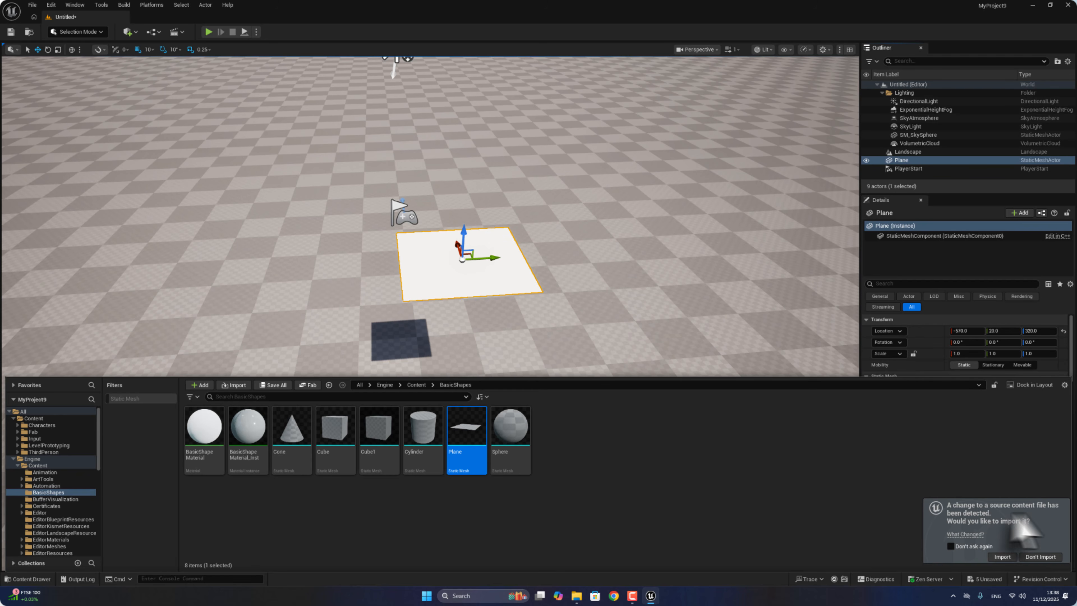
left_click(1003, 557)
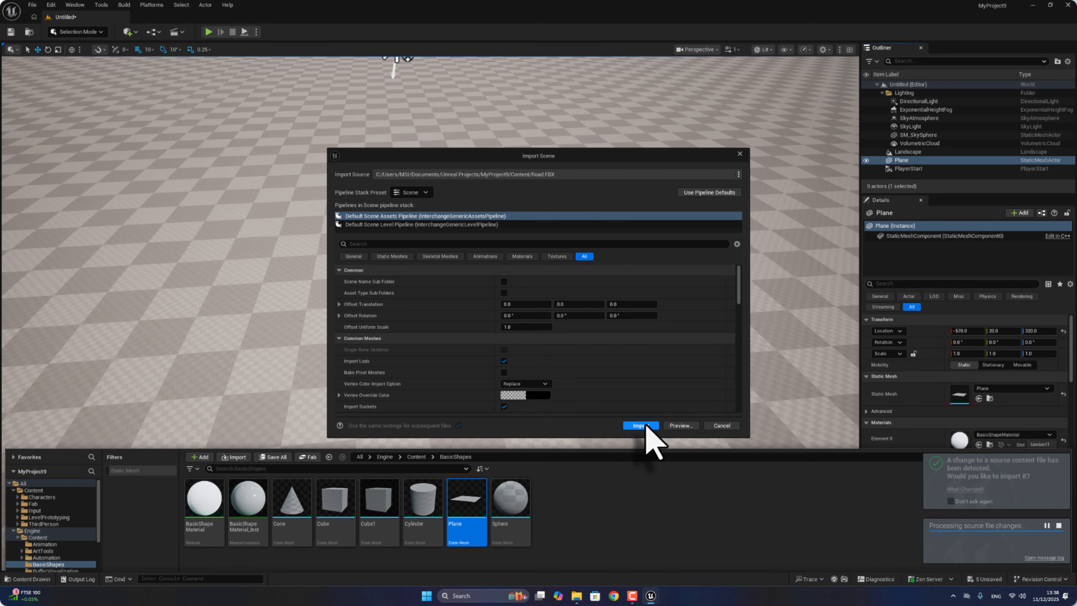
left_click(646, 426)
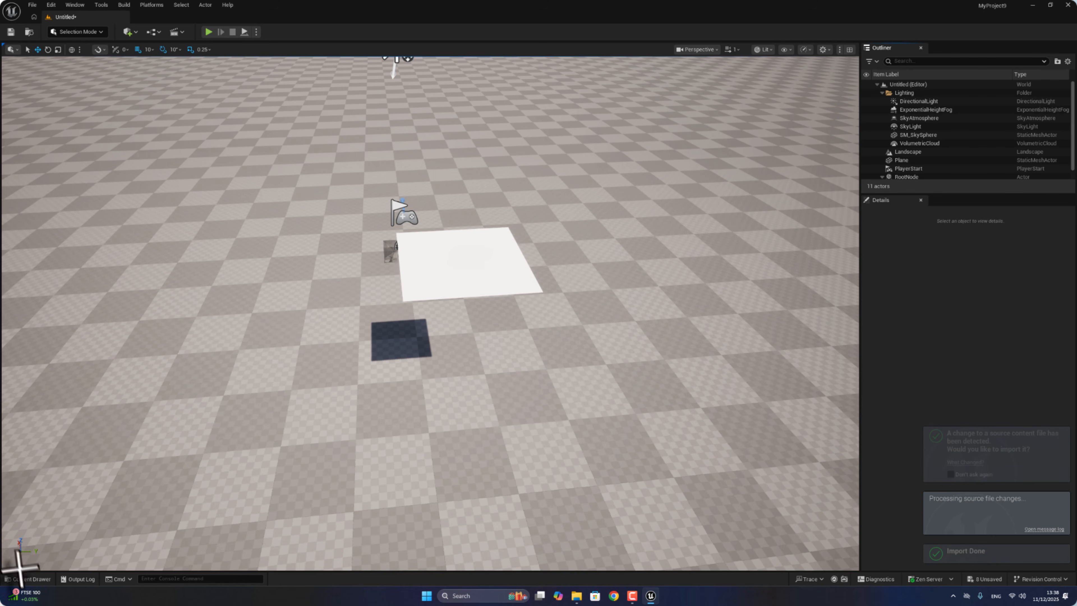
Open the imported Road static mesh from the project's Content folder for editing.
left_click(30, 580)
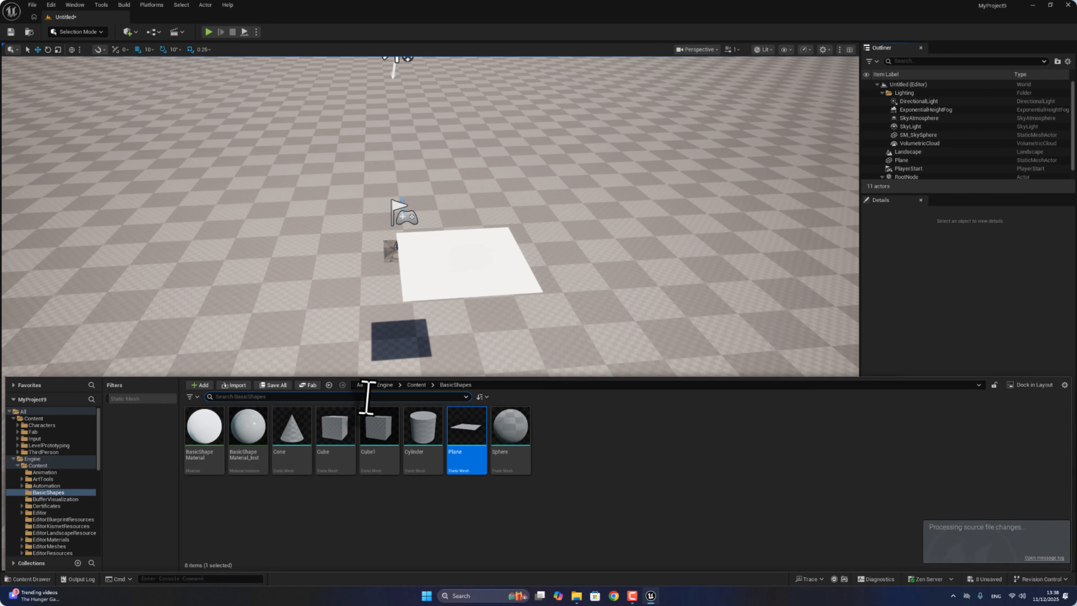
left_click(411, 386)
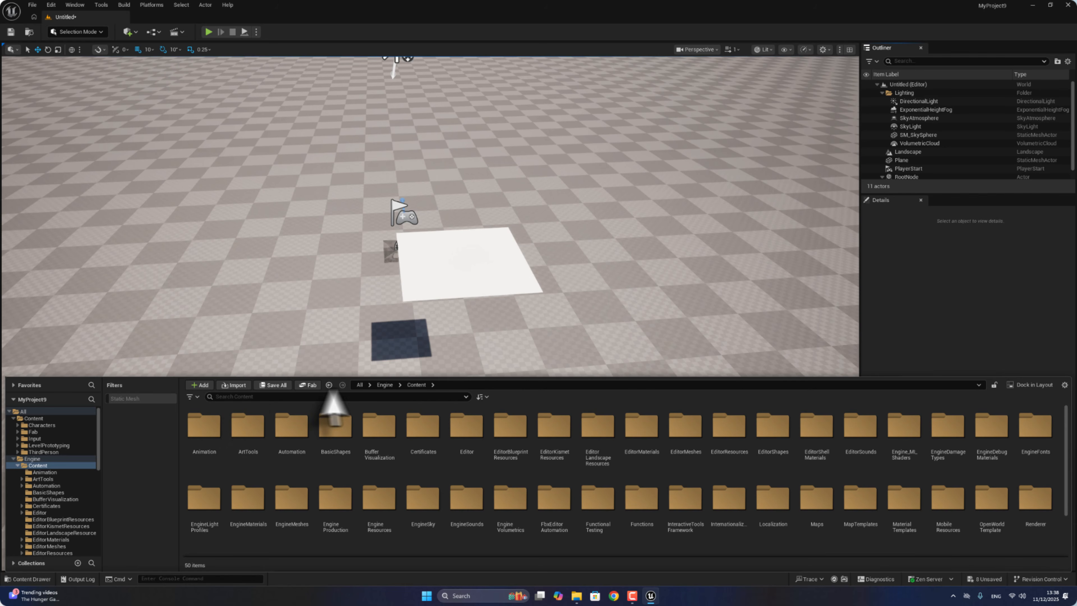
left_click(292, 429)
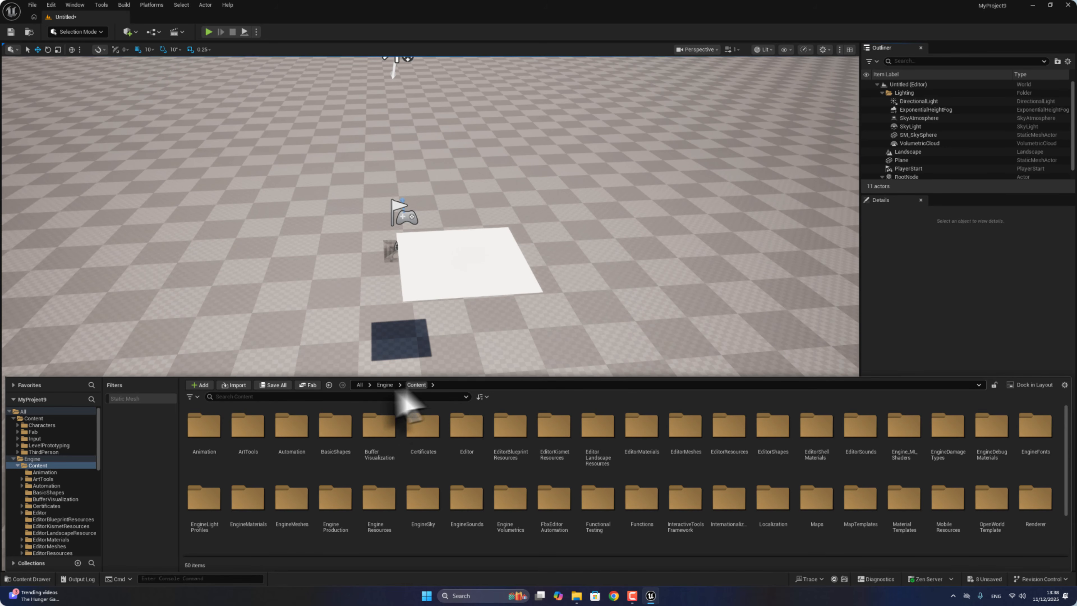
double_click(35, 420)
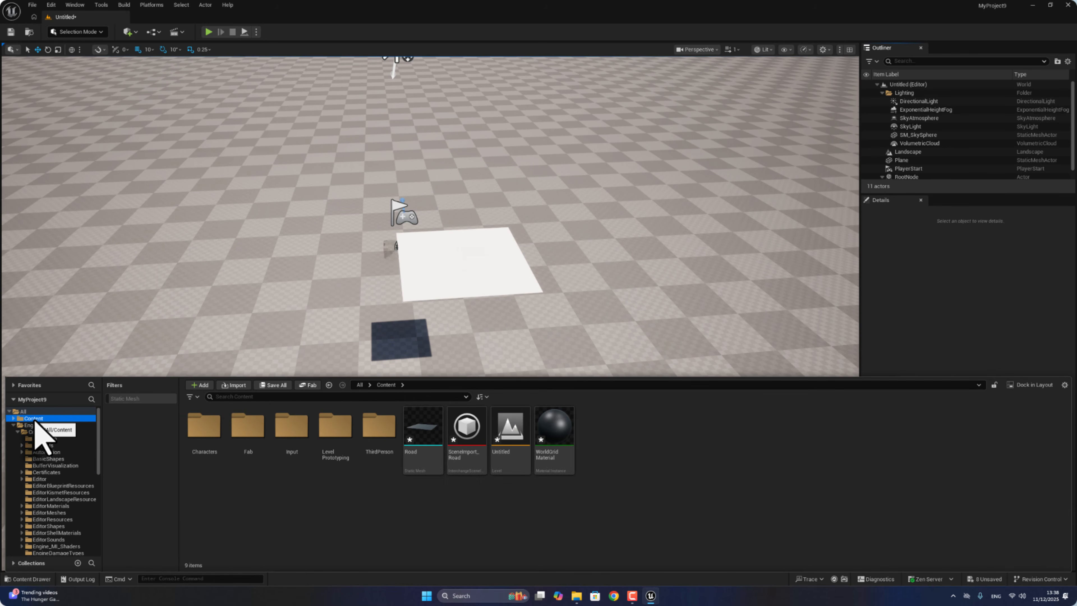
mouse_move(427, 439)
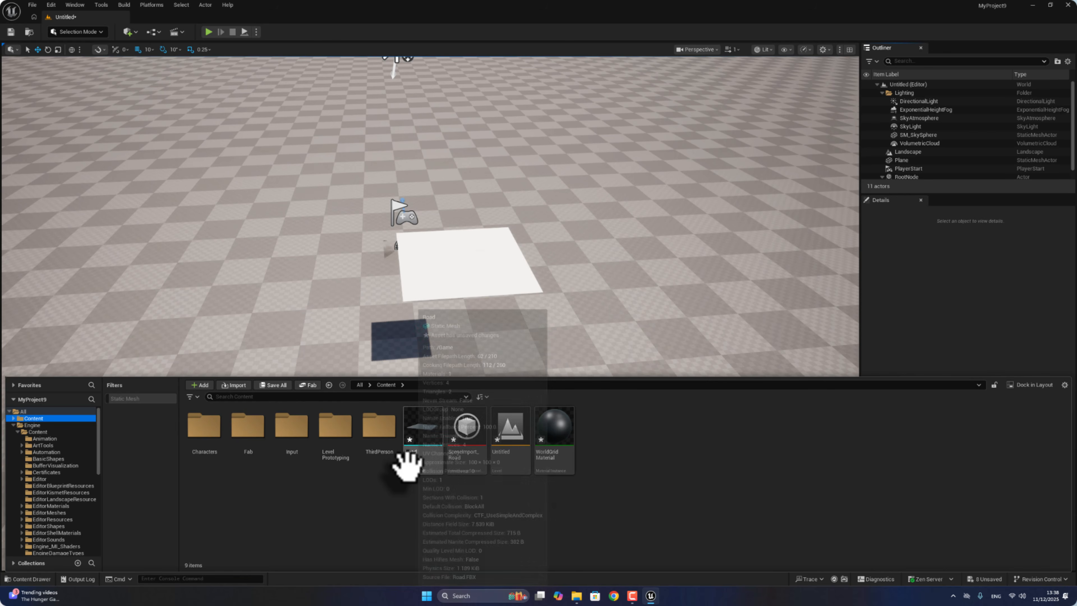
double_click(420, 426)
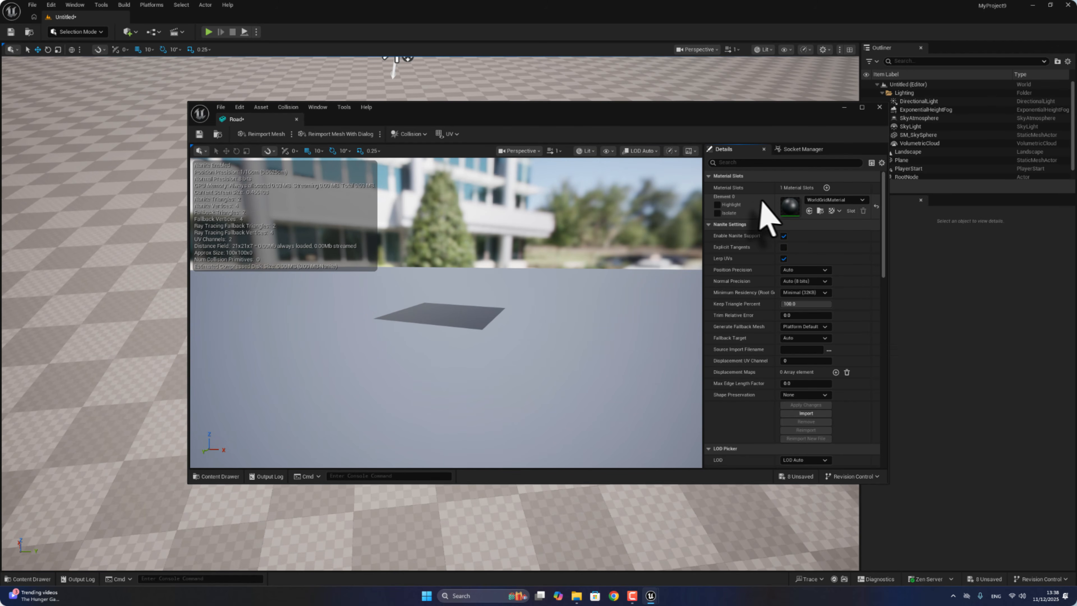
Assign the Fine American Road material instance to the Road mesh's Element 0 slot, then save and close the mesh.
left_click(823, 201)
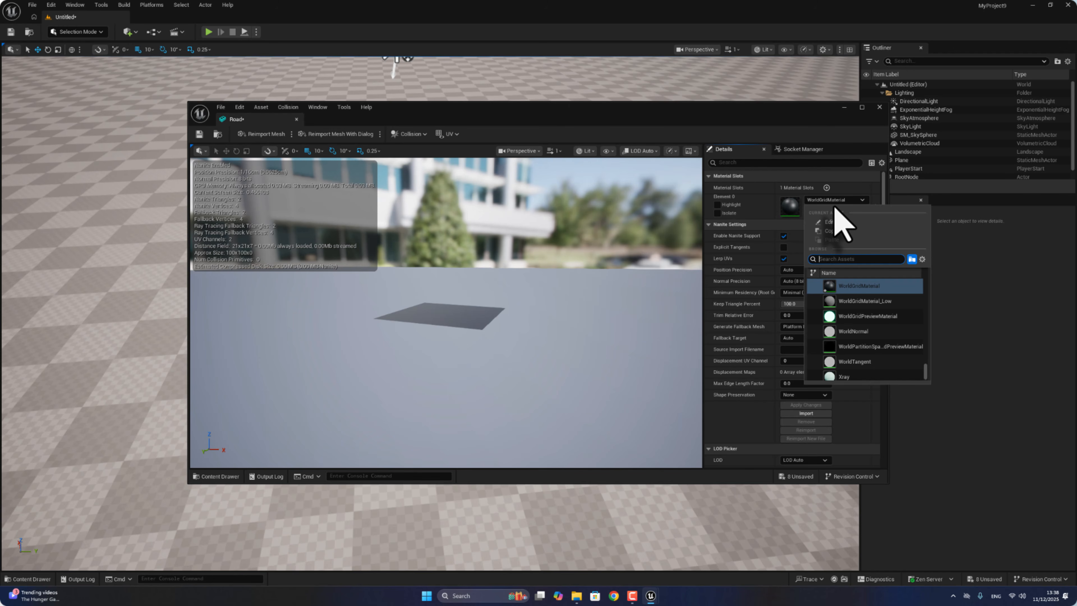
type("fine")
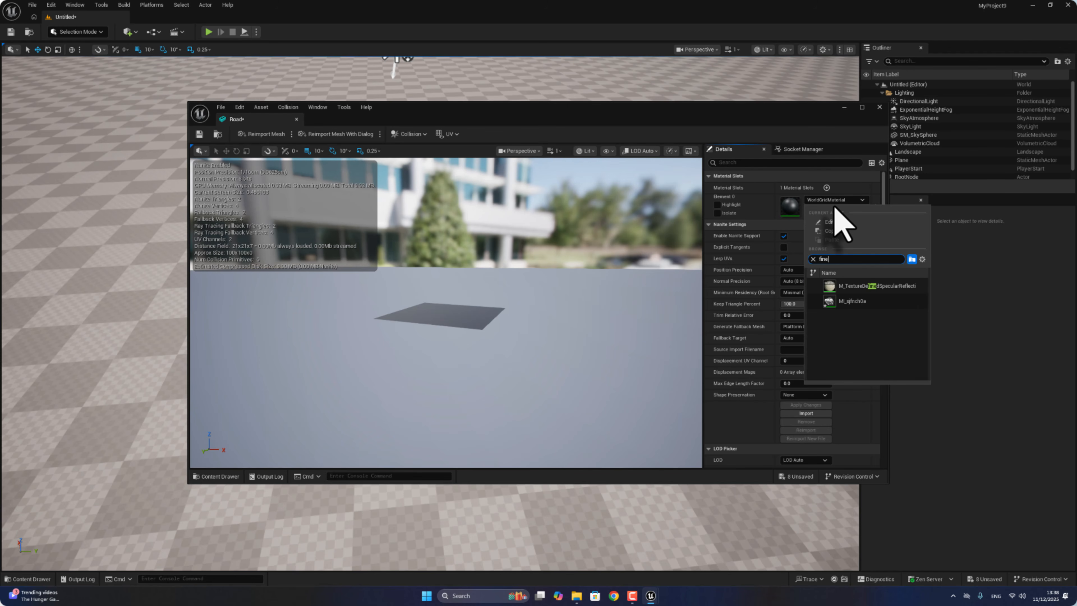
left_click(842, 301)
scroll(509, 307, "up", 5)
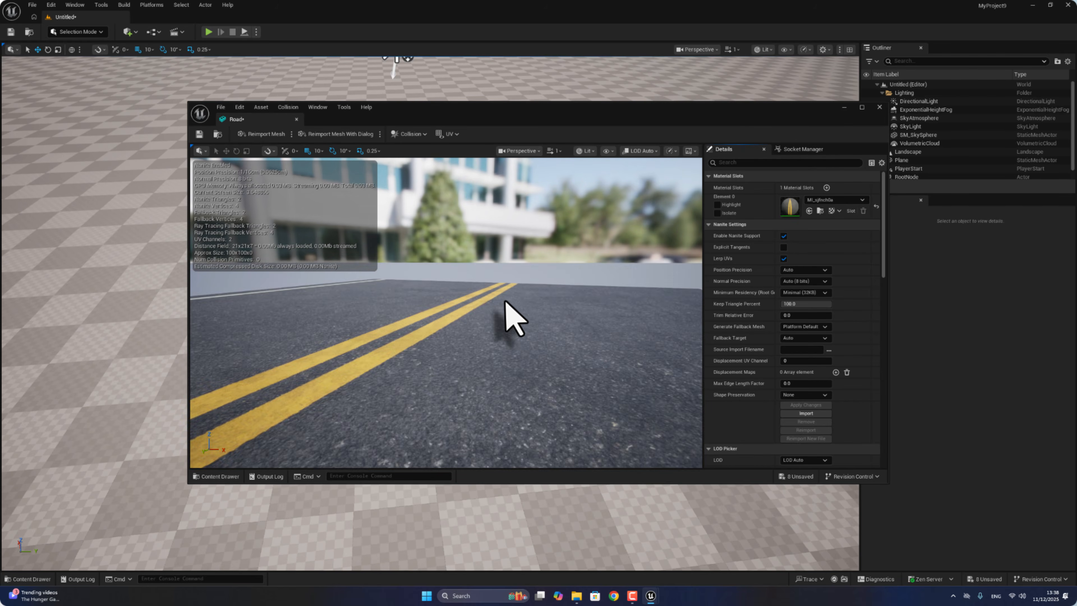
scroll(509, 307, "down", 4)
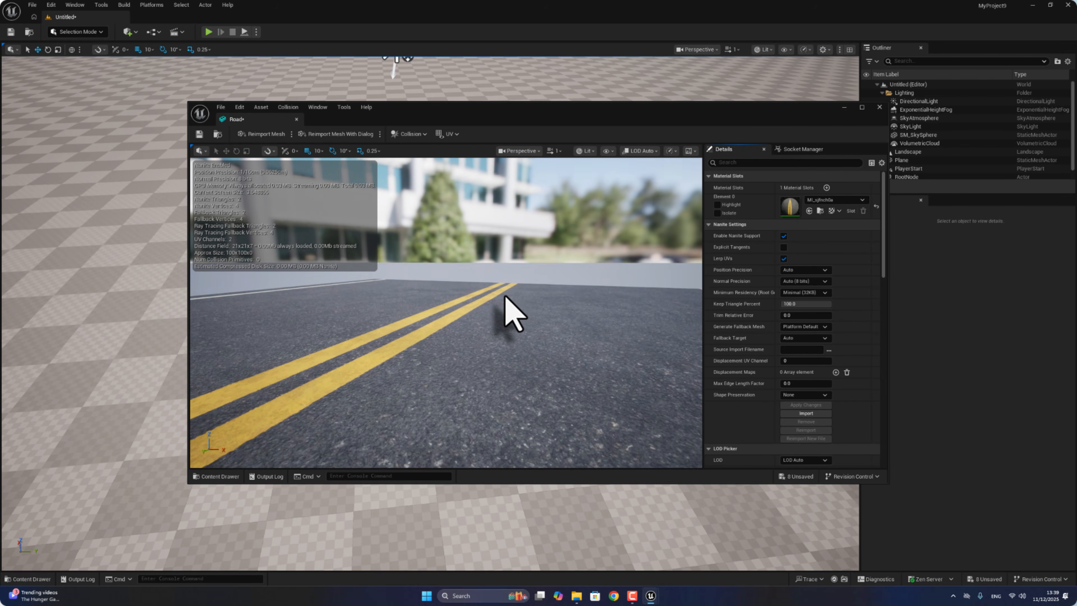
right_click_drag(505, 290, 485, 369)
scroll(505, 289, "down", 5)
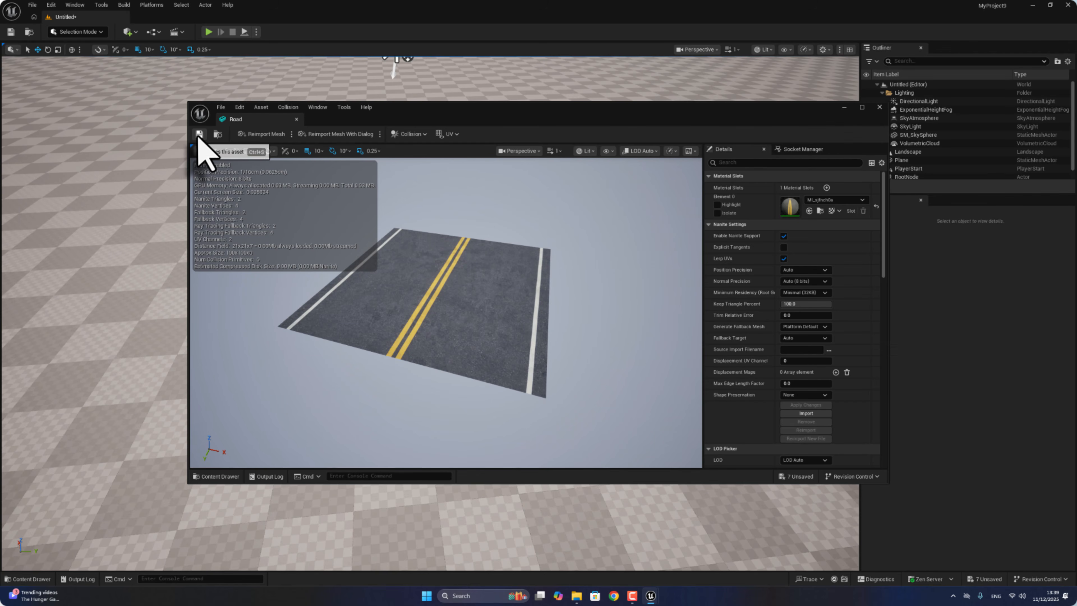
left_click(879, 107)
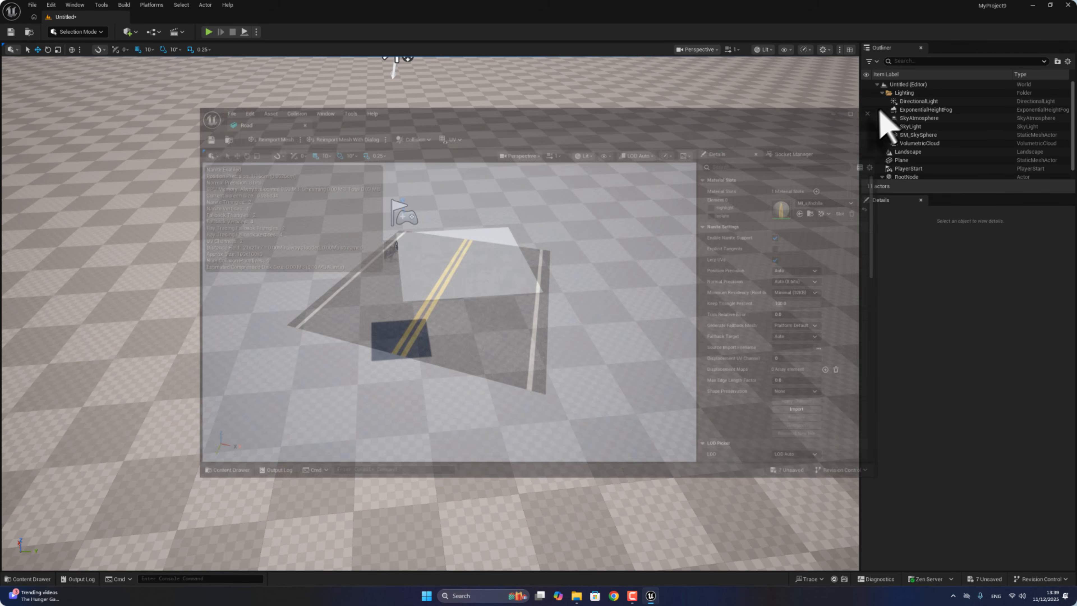
Delete the original white plane from the level and save all unsaved content.
left_click(458, 263)
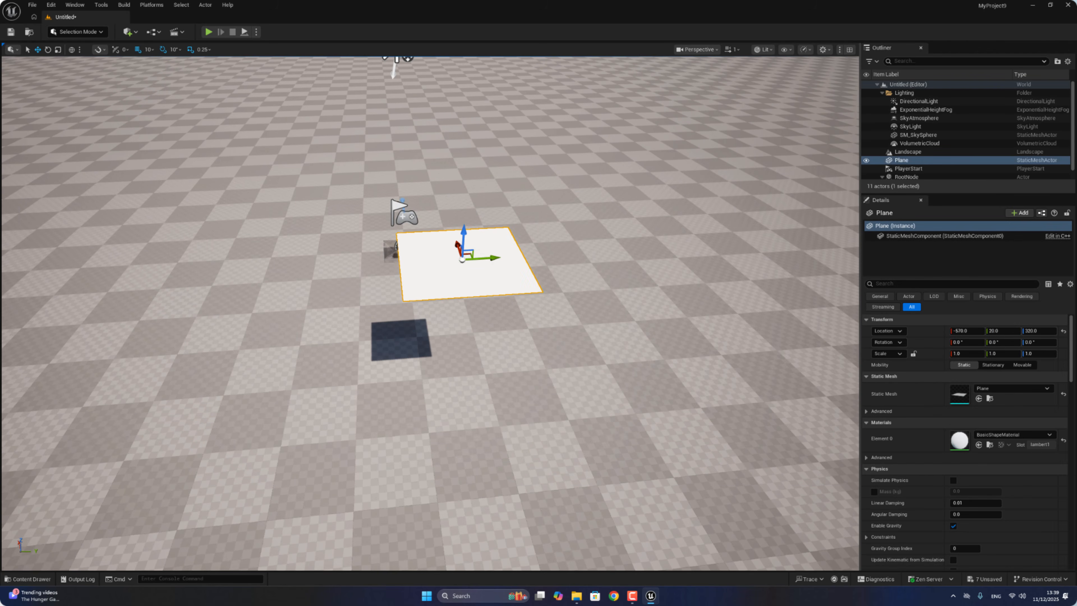
key("Delete")
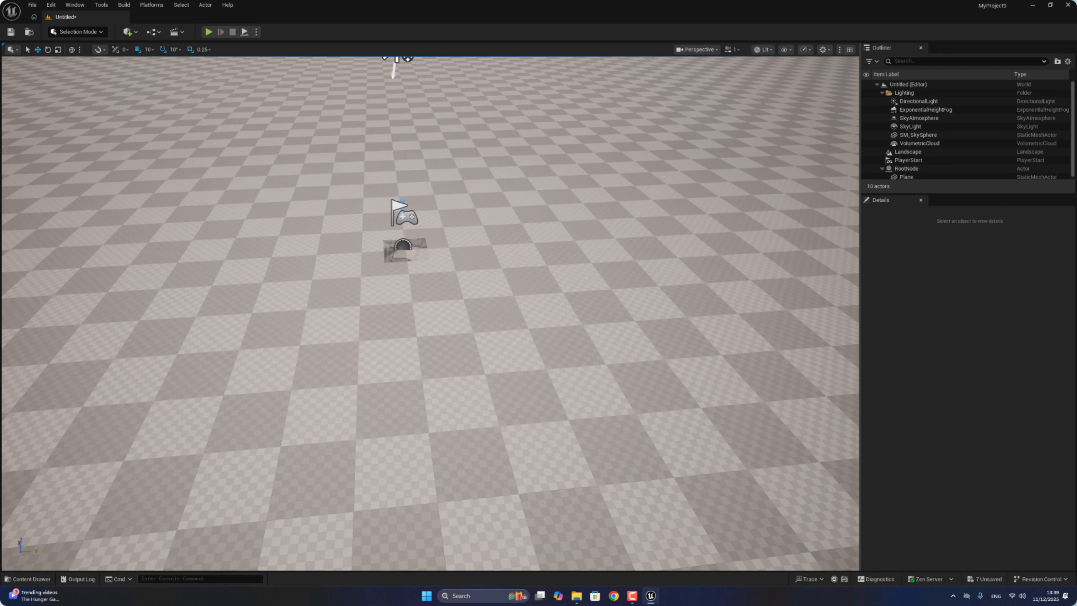
right_click_drag(455, 277, 327, 158)
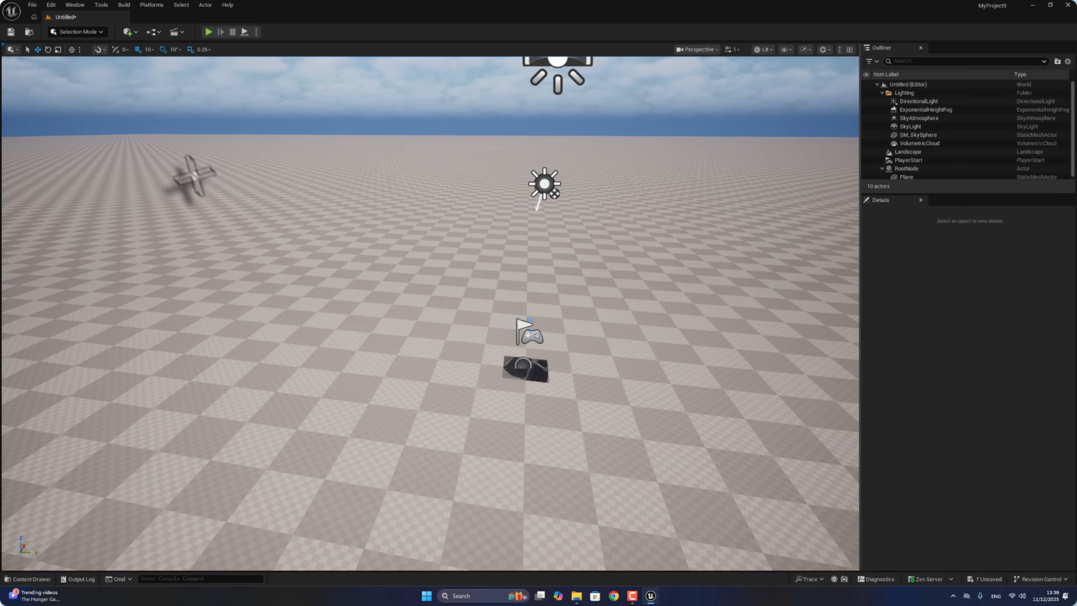
left_click(32, 4)
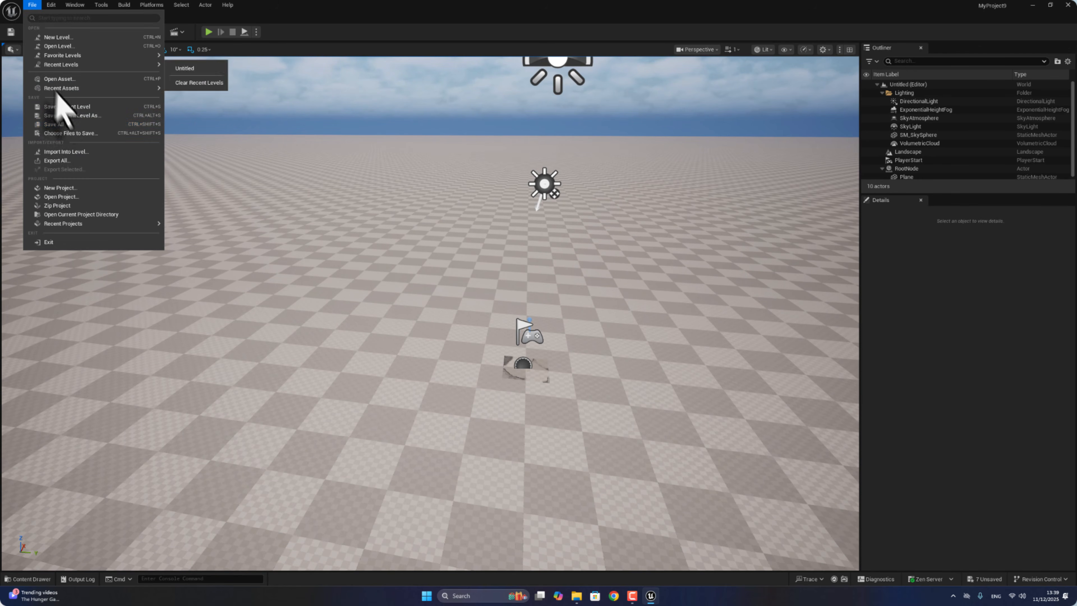
left_click(56, 124)
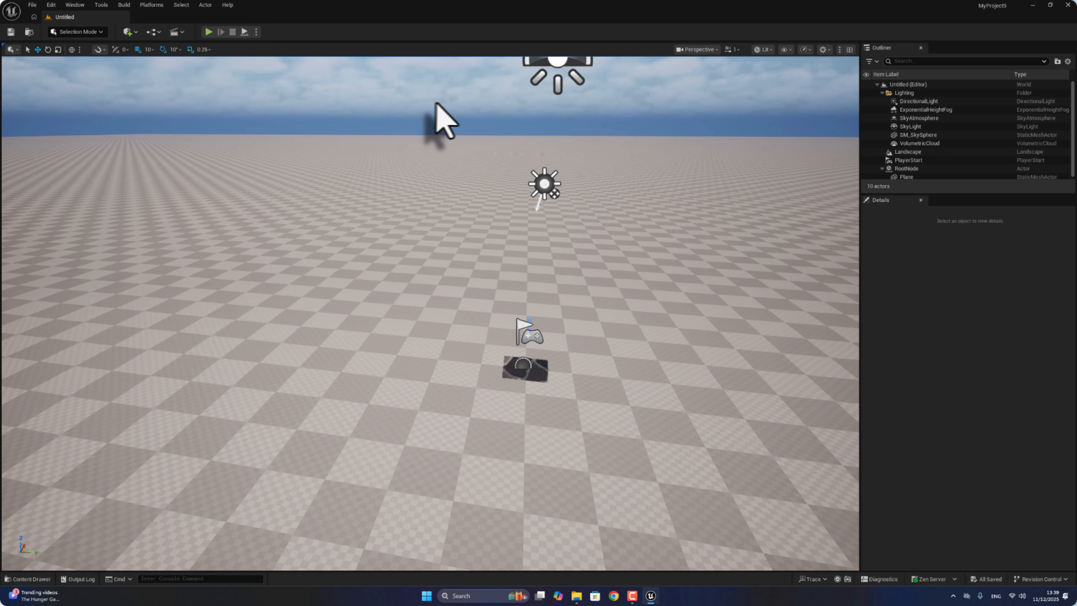
Switch to landscape editing with the Splines tool and add a Landscape Edit Layer Splines layer.
left_click(89, 35)
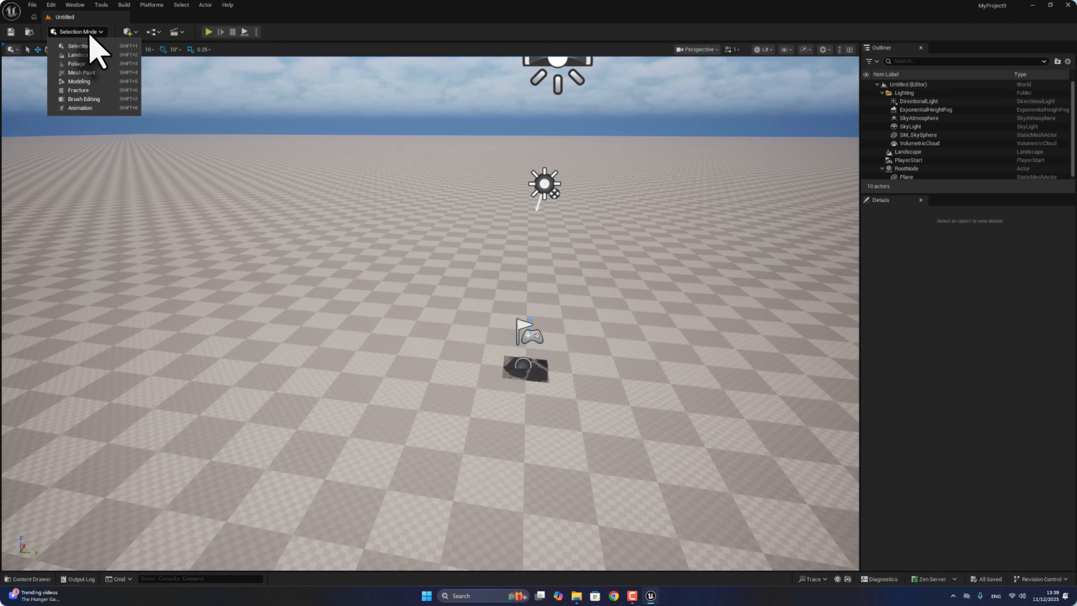
left_click(92, 57)
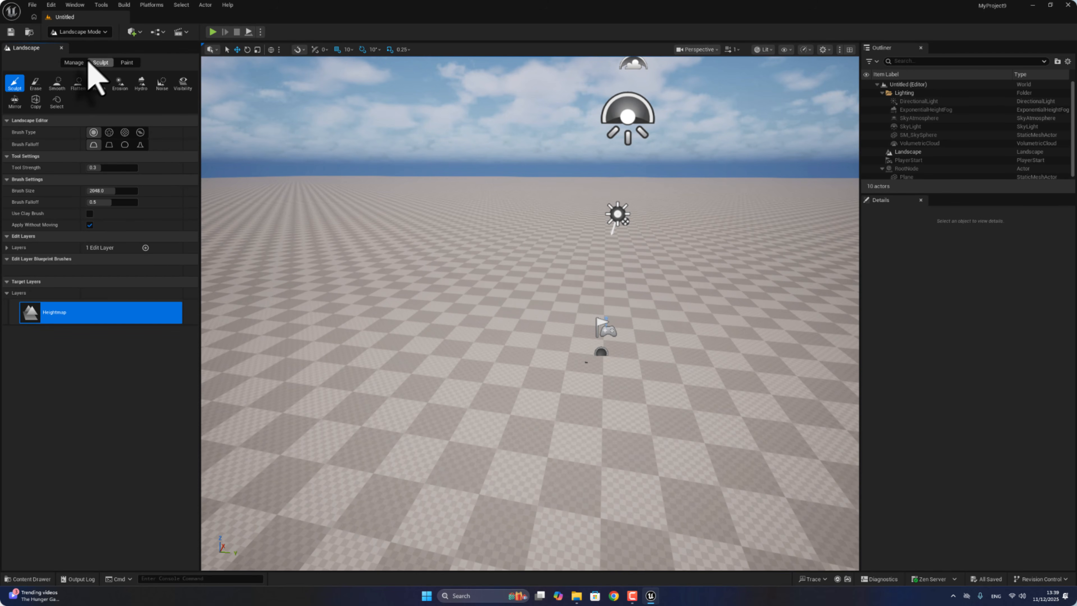
left_click(75, 62)
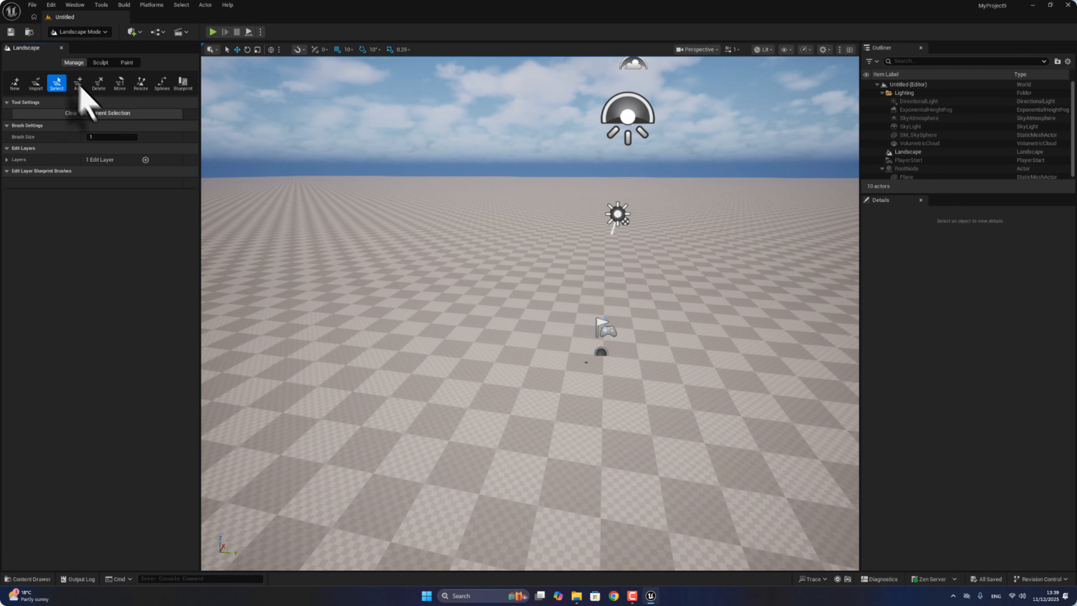
left_click(162, 85)
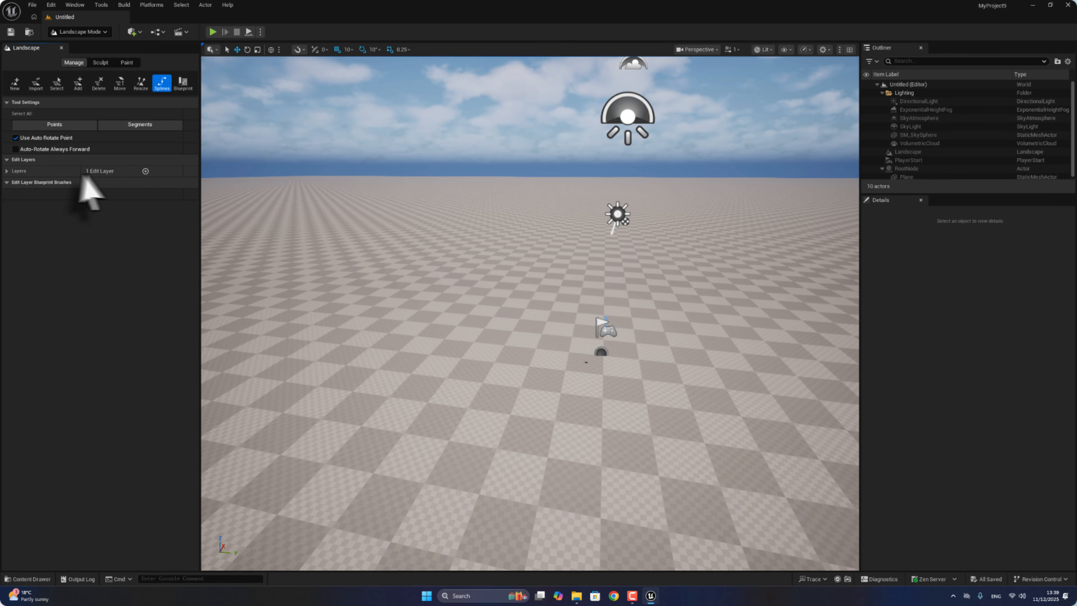
left_click(146, 172)
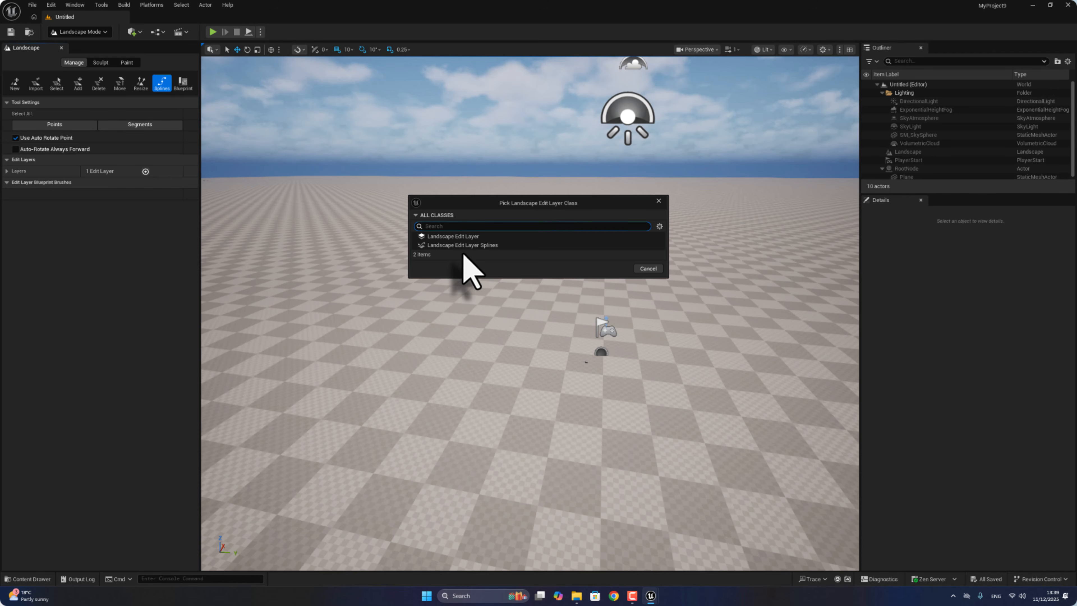
left_click(475, 245)
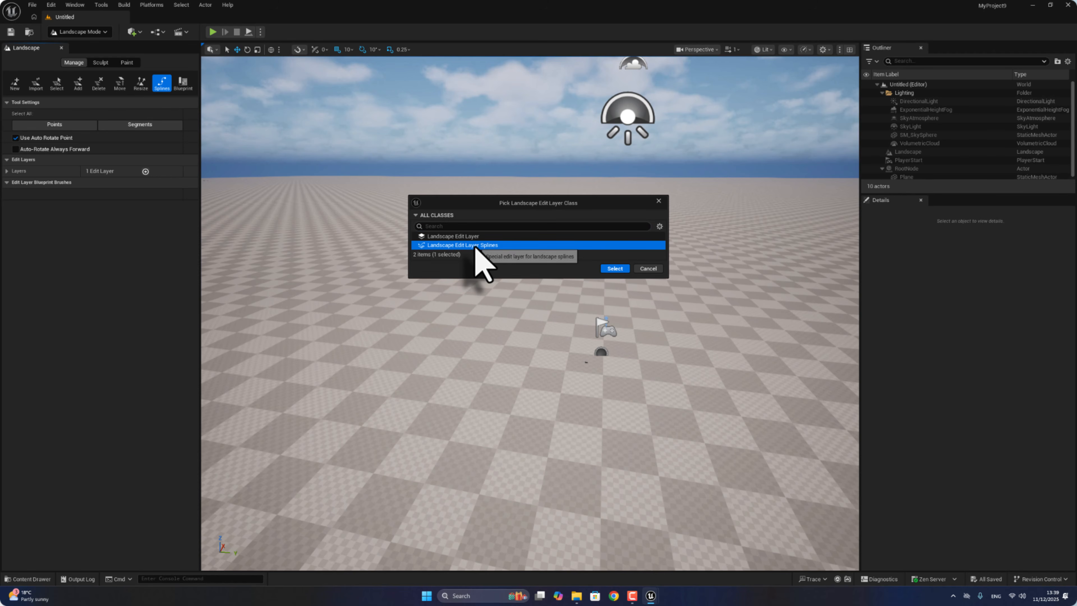
left_click(617, 268)
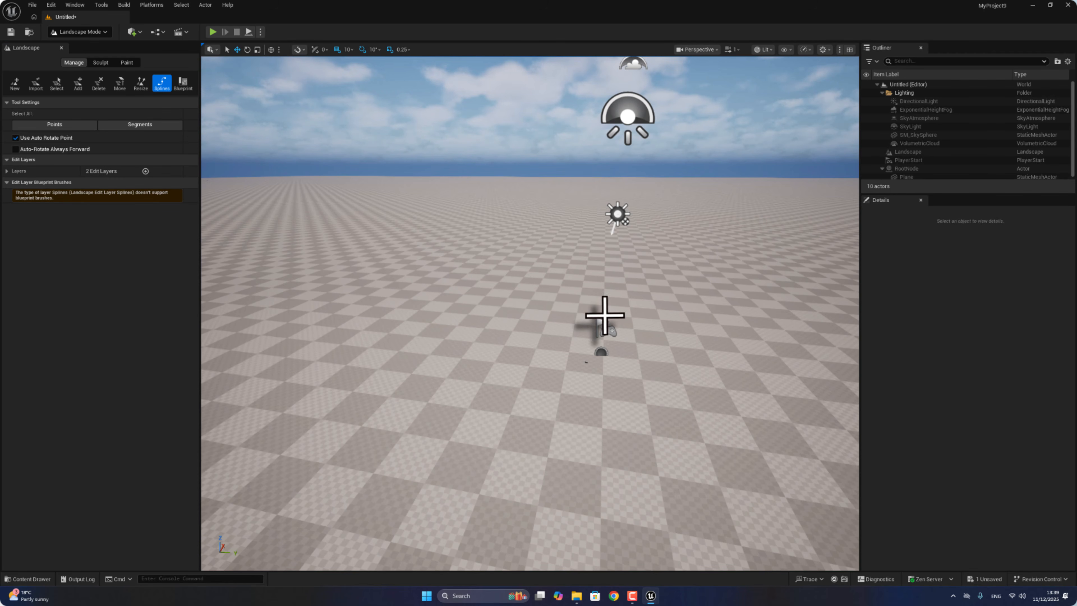
Set the camera speed to about 9.2 and place the first landscape spline control point on open ground away from the player start.
right_click_drag(353, 205, 416, 294)
left_click(733, 49)
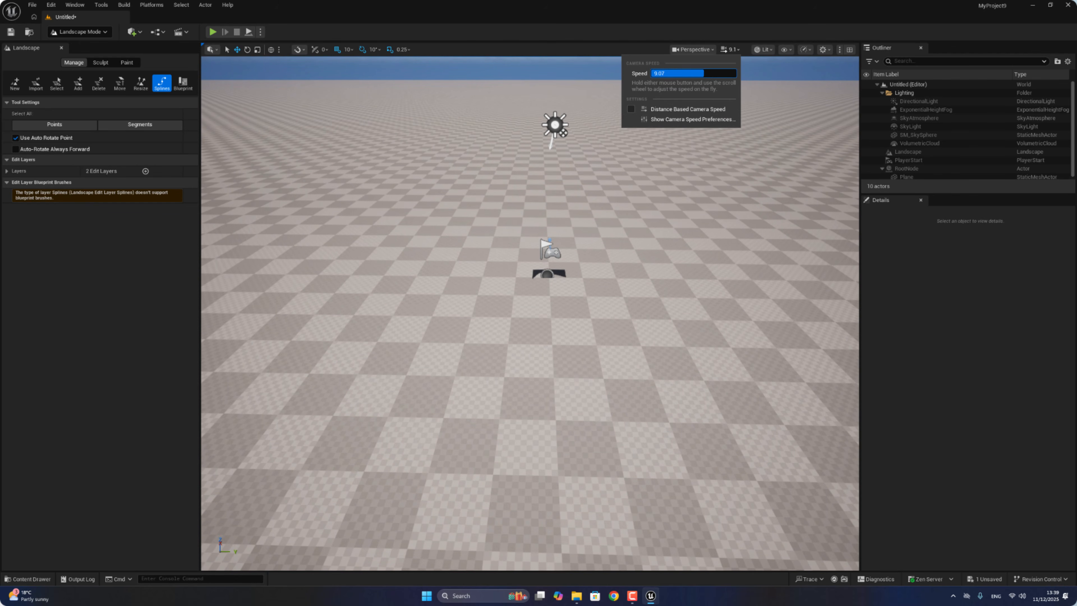
left_click_drag(704, 73, 705, 73)
right_click_drag(542, 252, 539, 374)
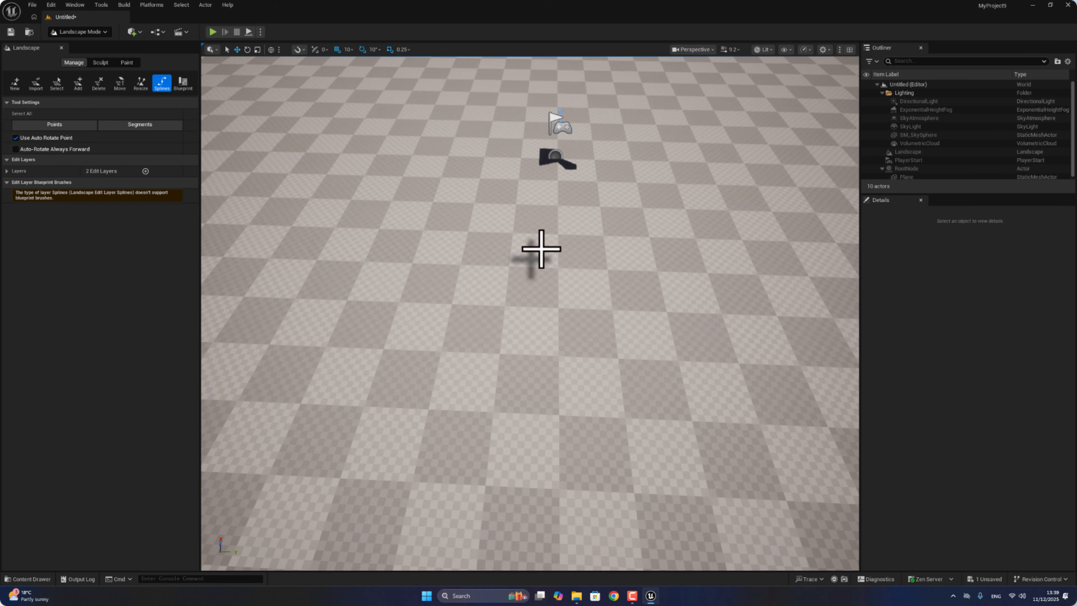
scroll(541, 249, "down", 8)
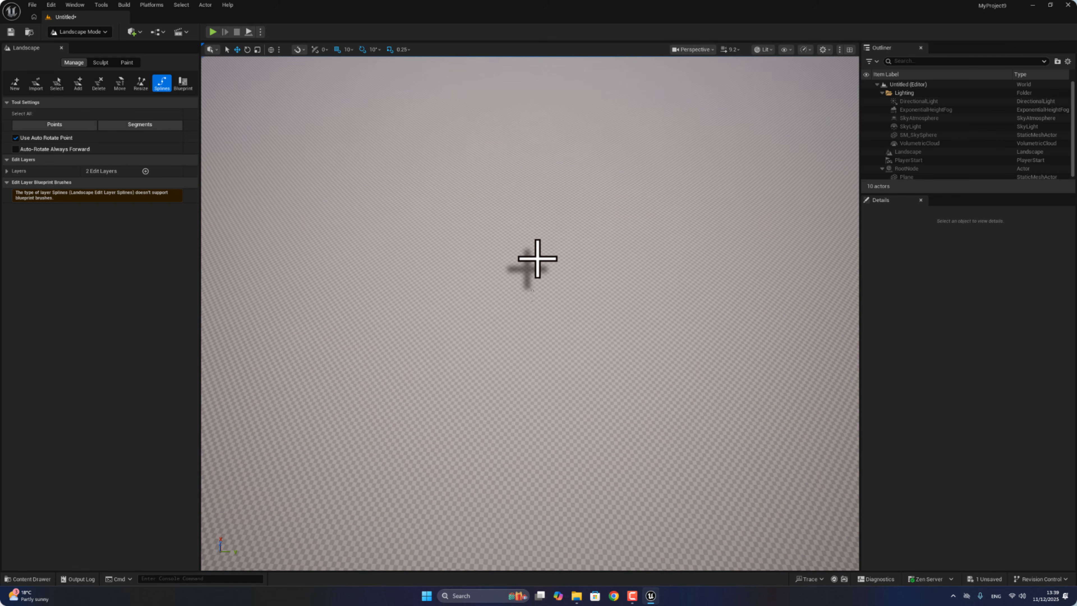
right_click_drag(518, 331, 493, 380)
right_click_drag(505, 476, 504, 488)
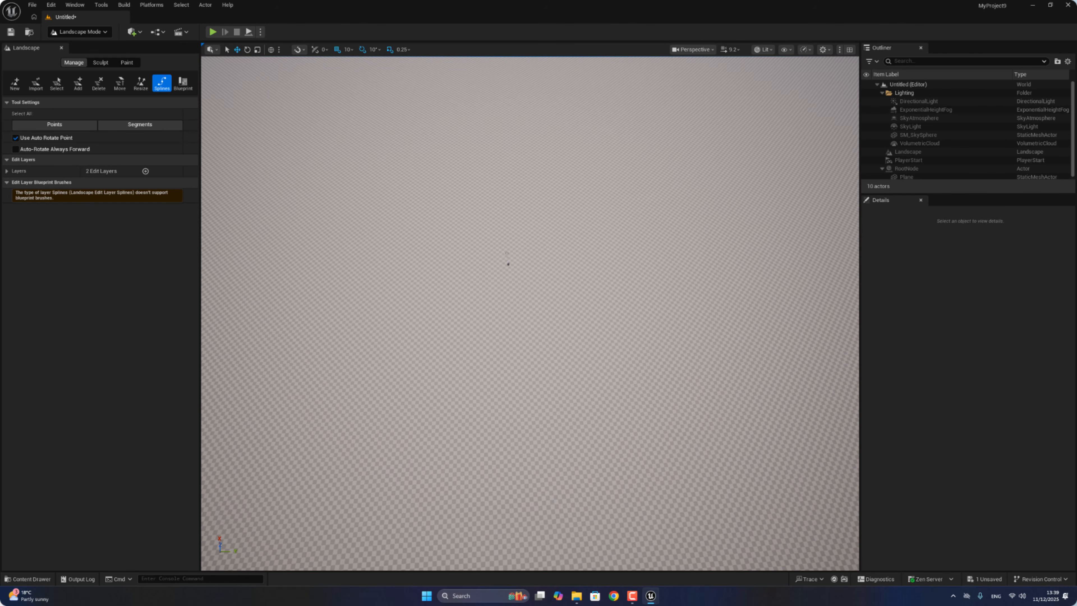
left_click(523, 506, "ctrl")
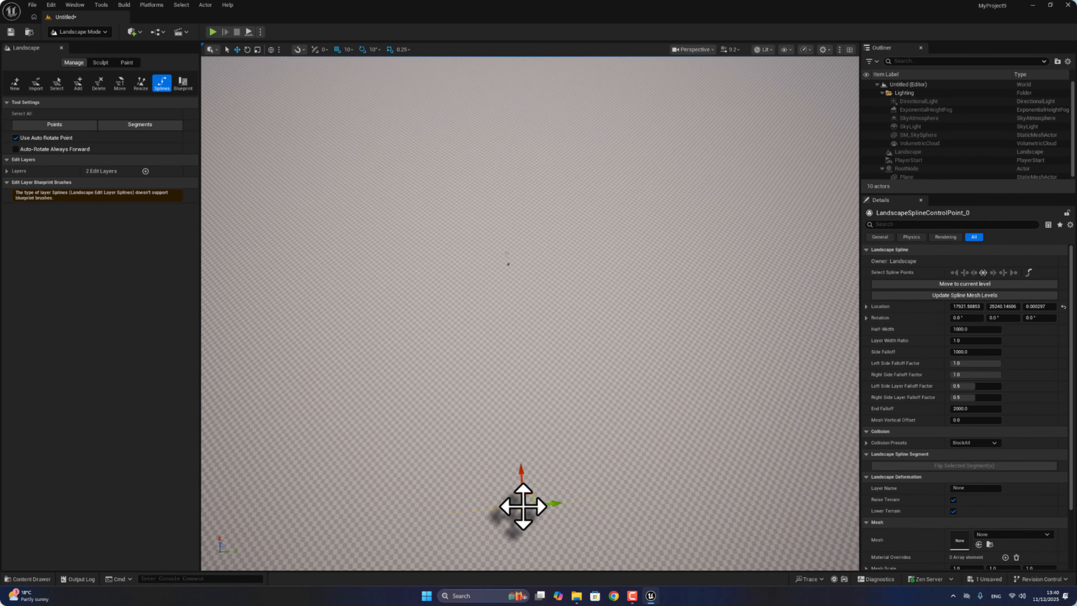
Complete the first straight spline segment with a second control point, and create a separate, roughly parallel two-point spline segment beside it.
left_click(503, 72, "ctrl")
mouse_move(480, 222)
right_mouse_down()
mouse_move(466, 238)
mouse_move(467, 212)
right_mouse_up()
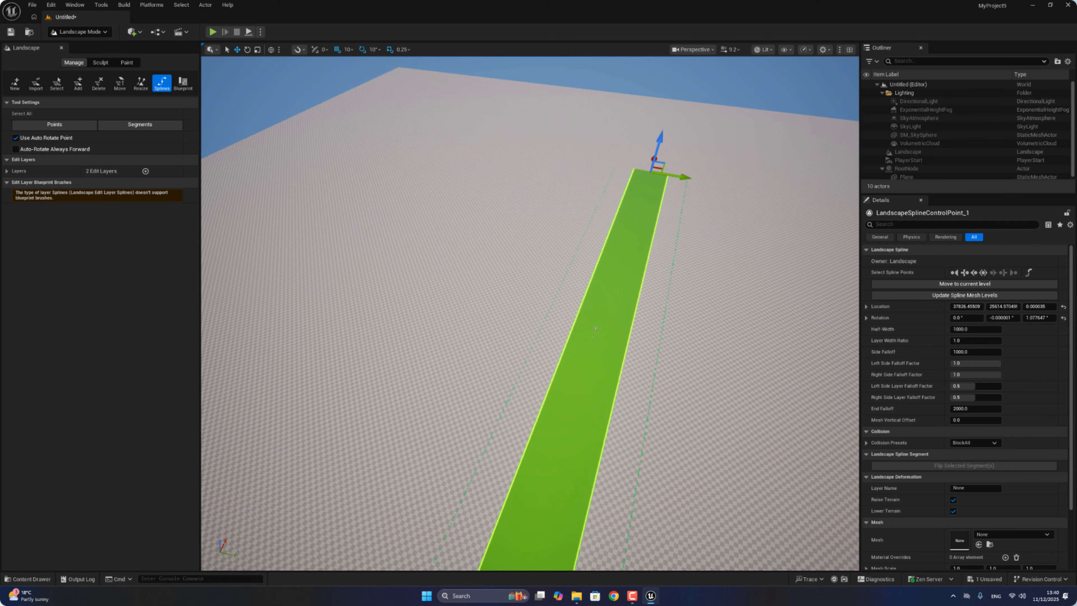
left_click(230, 519)
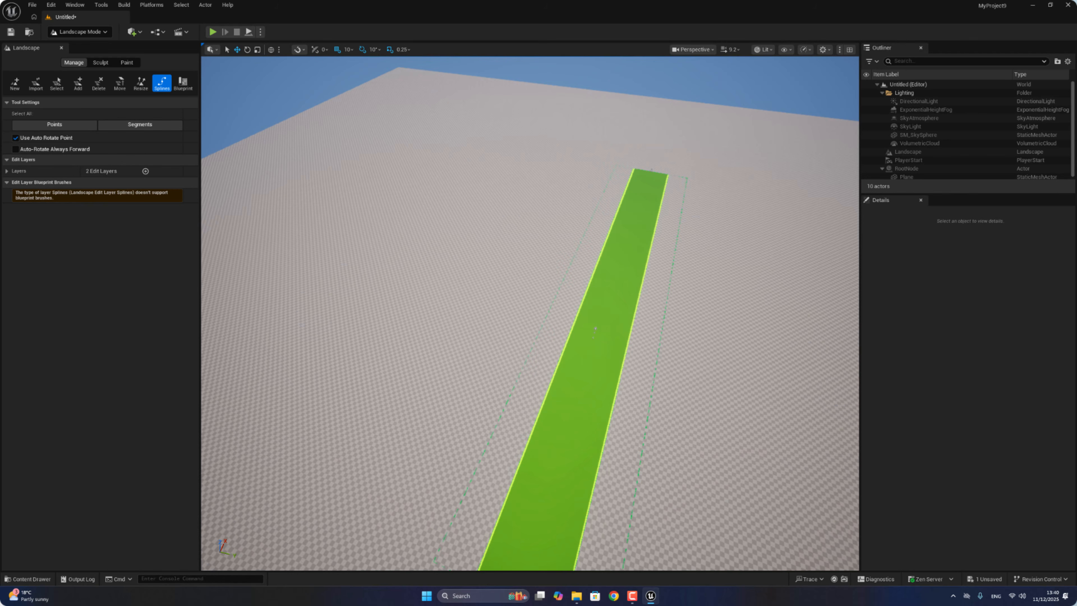
left_click(229, 517)
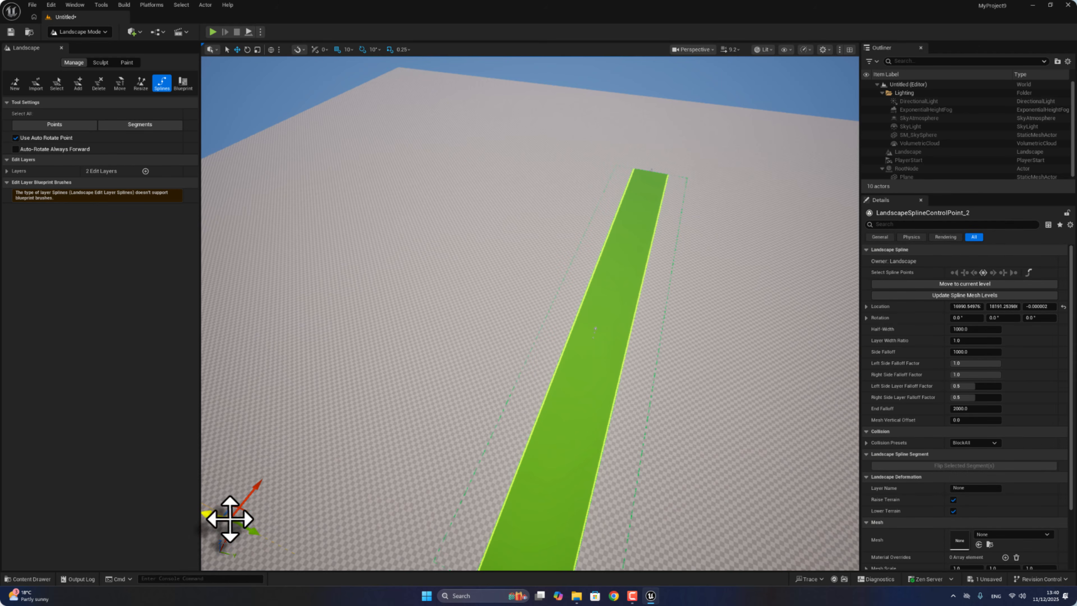
left_click(490, 154, "ctrl")
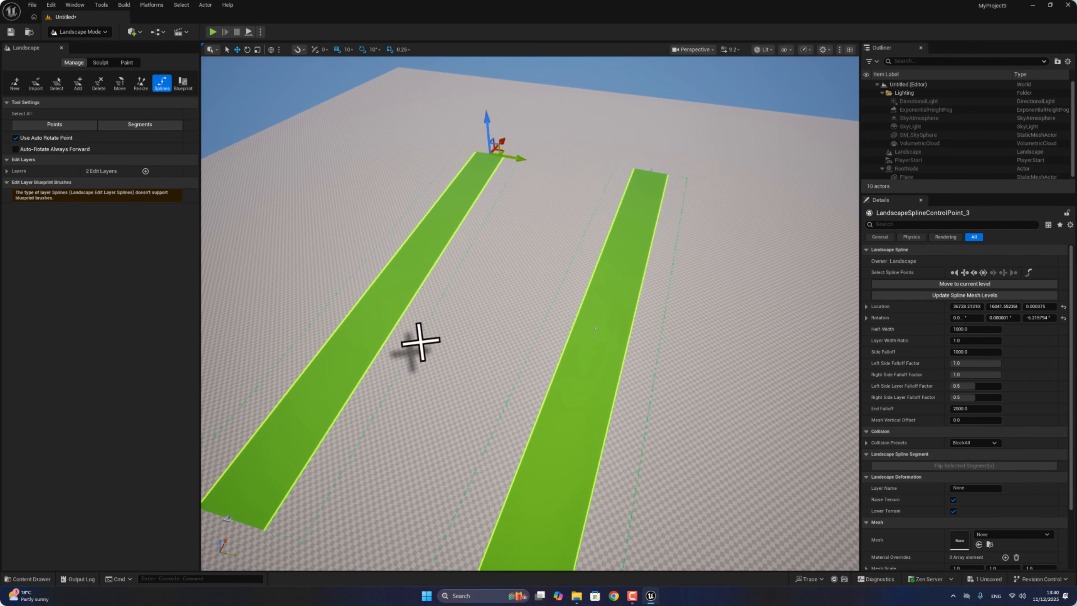
Select both spline segments, add one Spline Meshes entry, and assign the Road static mesh to it.
left_click(585, 362)
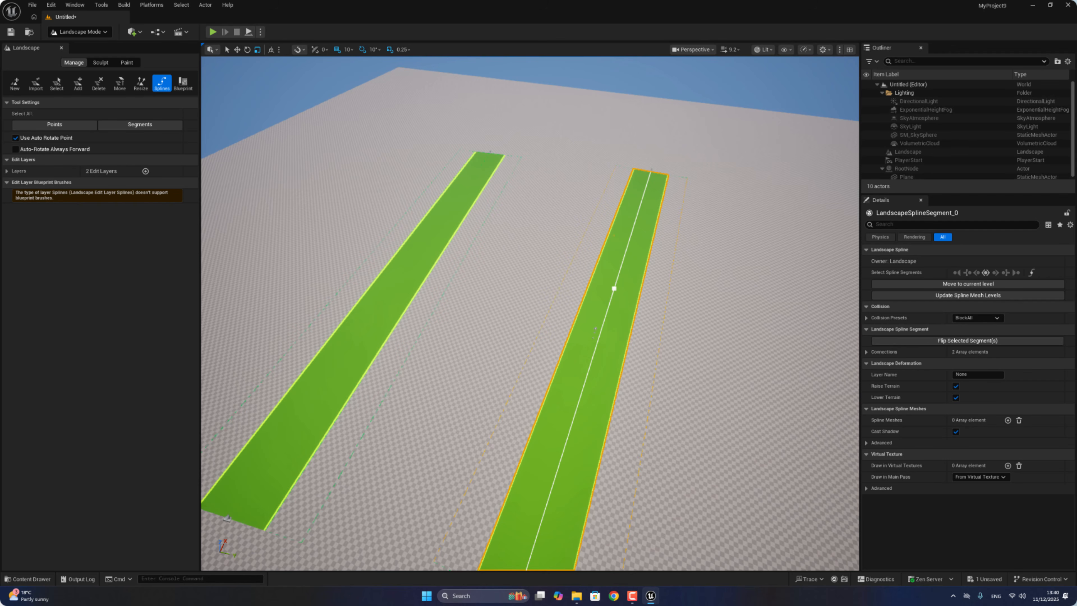
left_click(364, 327, "shift")
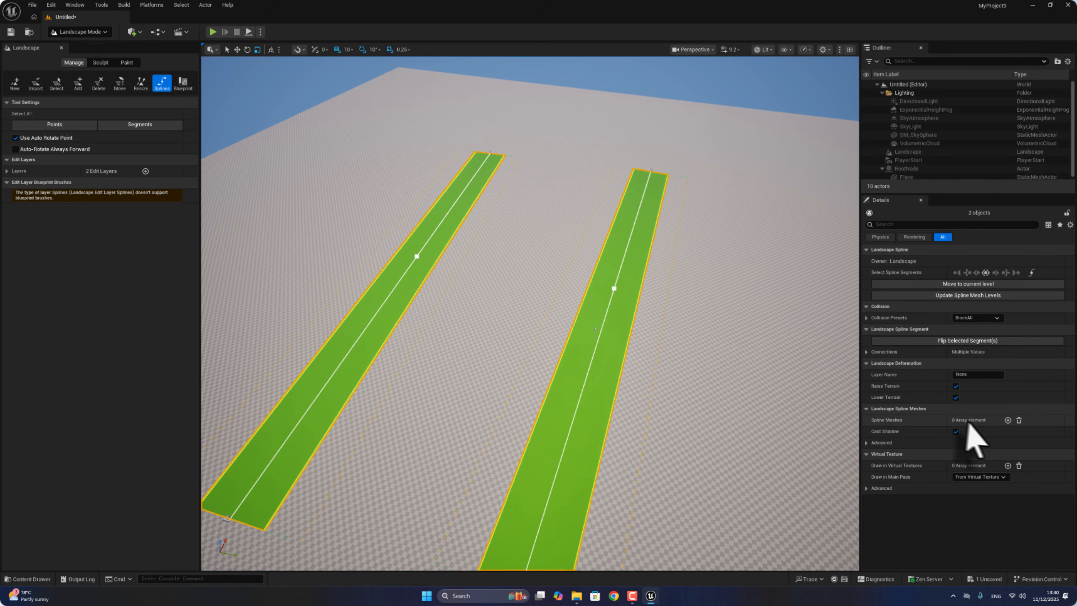
left_click(1008, 421)
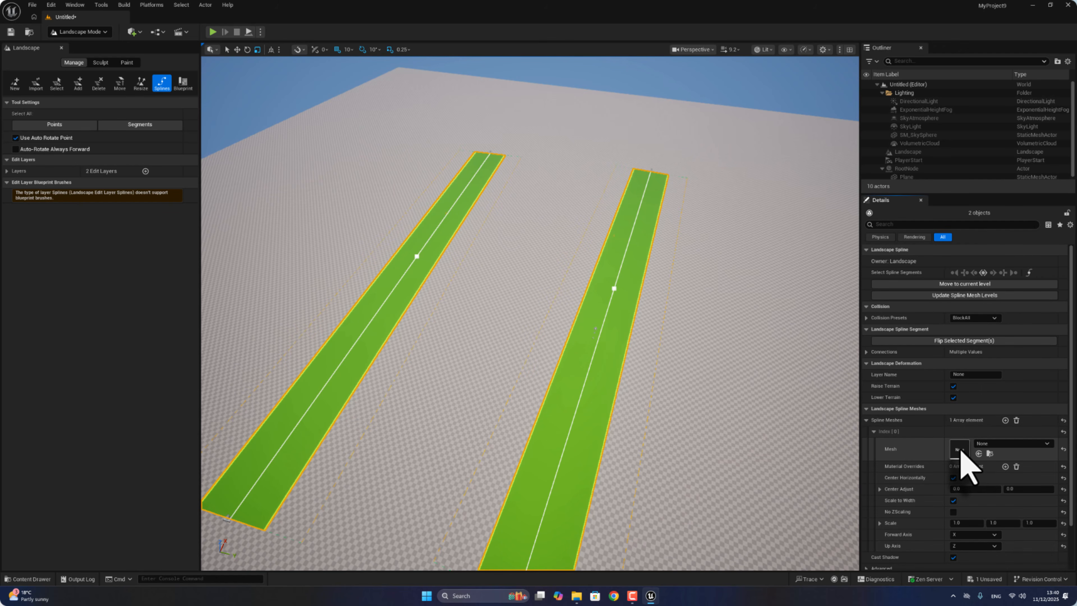
left_click(30, 579)
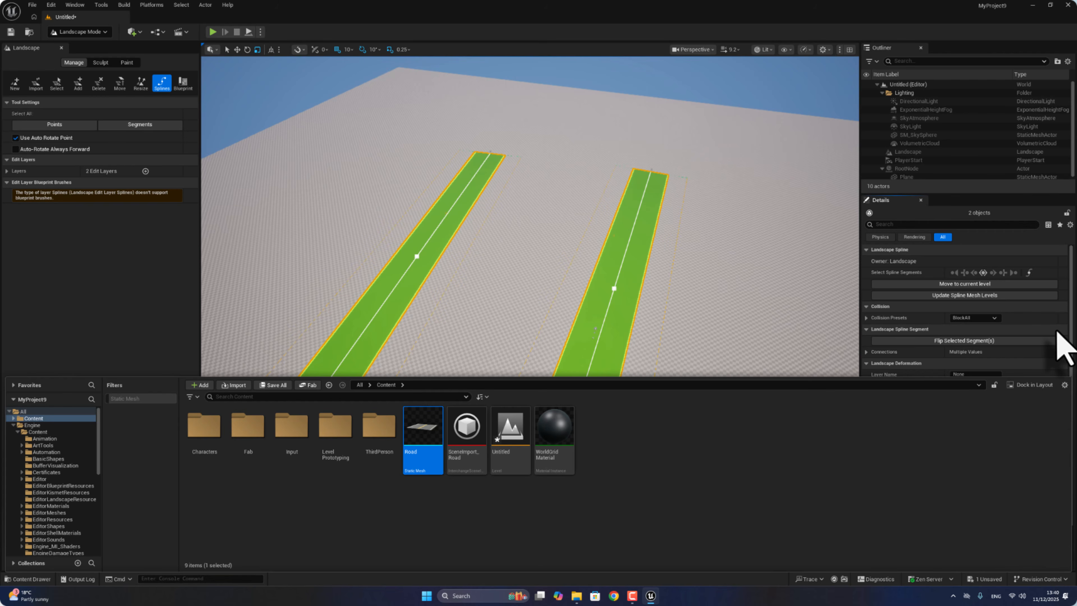
left_click(1060, 330)
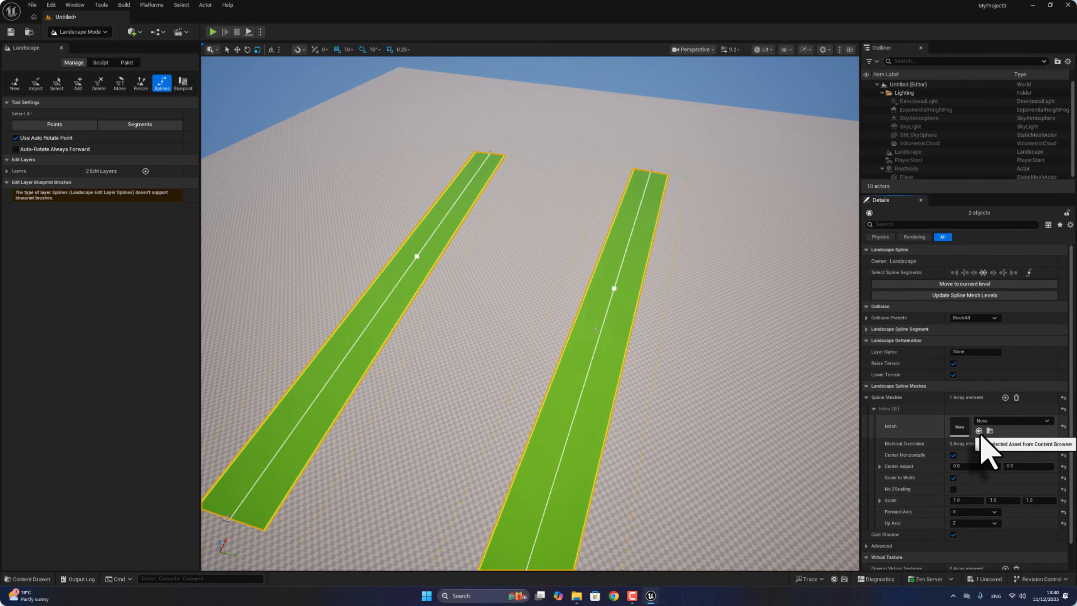
left_click(979, 433)
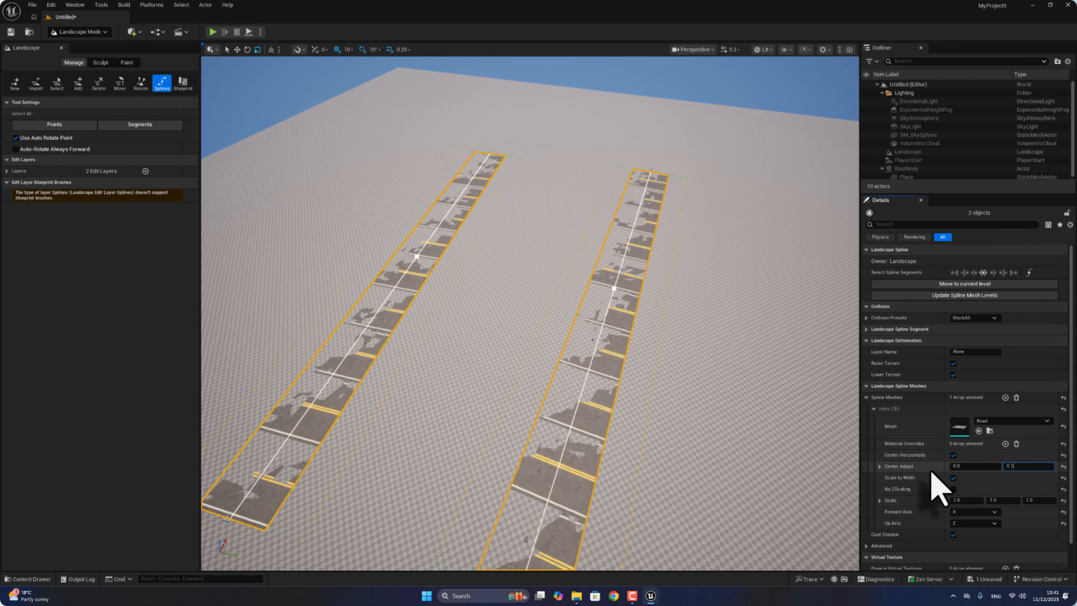
Set the spline mesh's second Center Adjust value to 0.1 and its Forward Axis to Y for both segments.
key("Return")
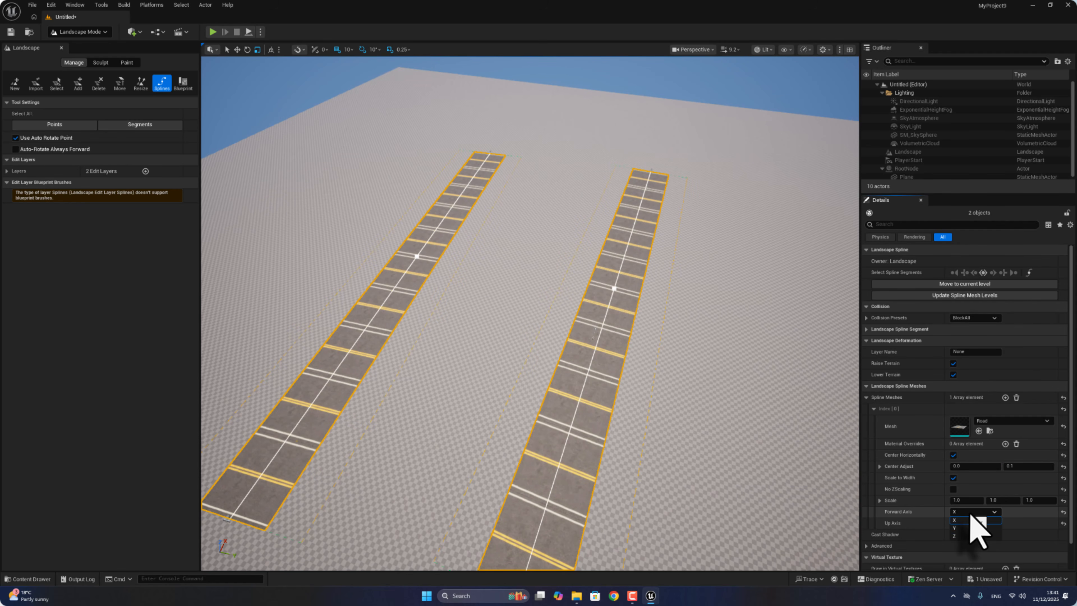
left_click(969, 528)
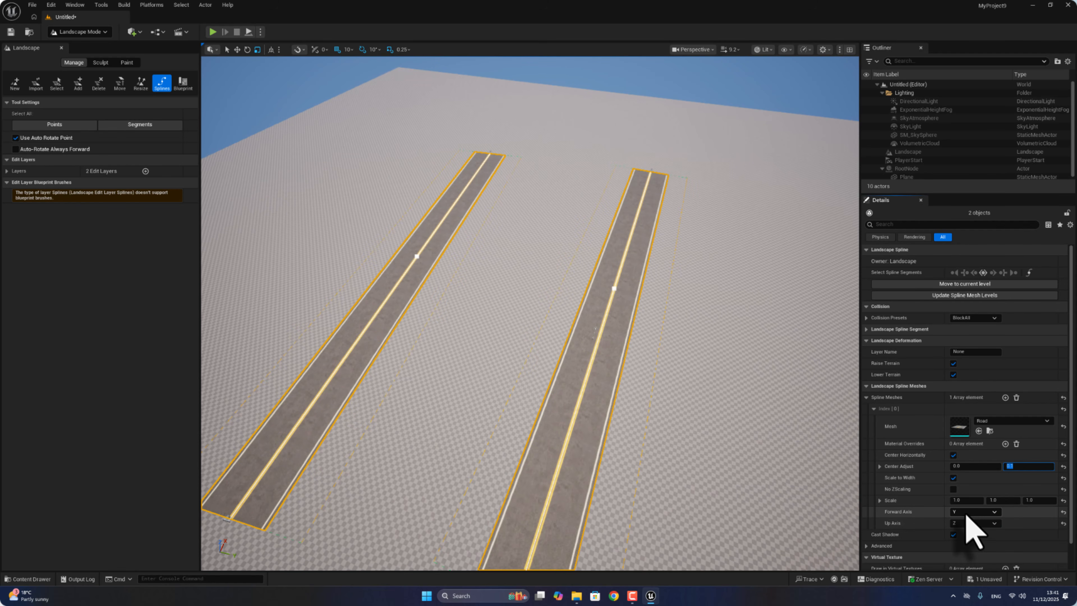
right_click_drag(702, 421, 672, 419)
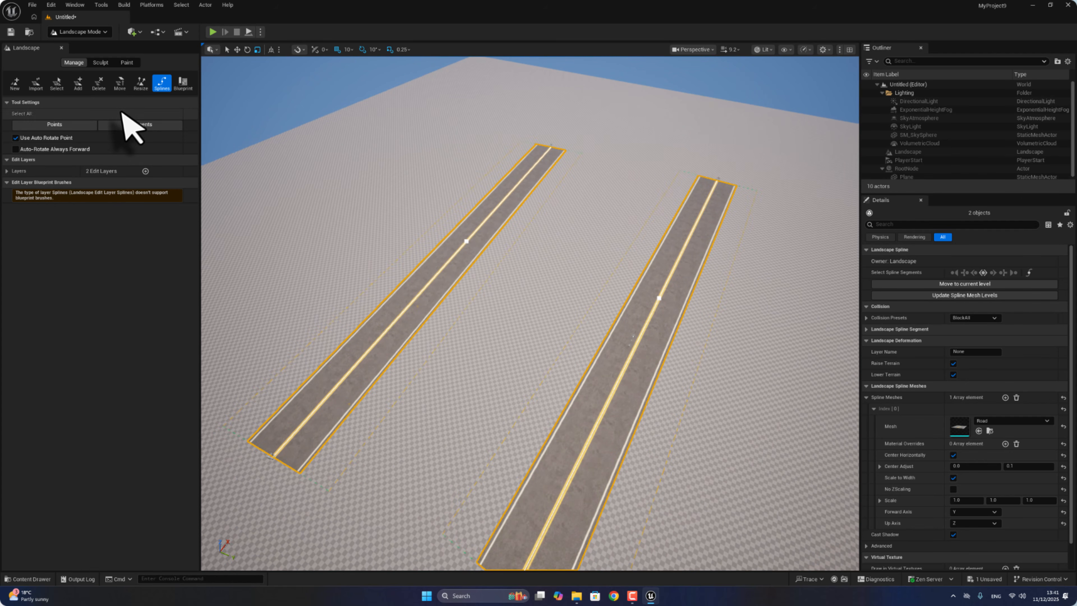
Save the level and switch from landscape editing to Selection Mode.
left_click(10, 32)
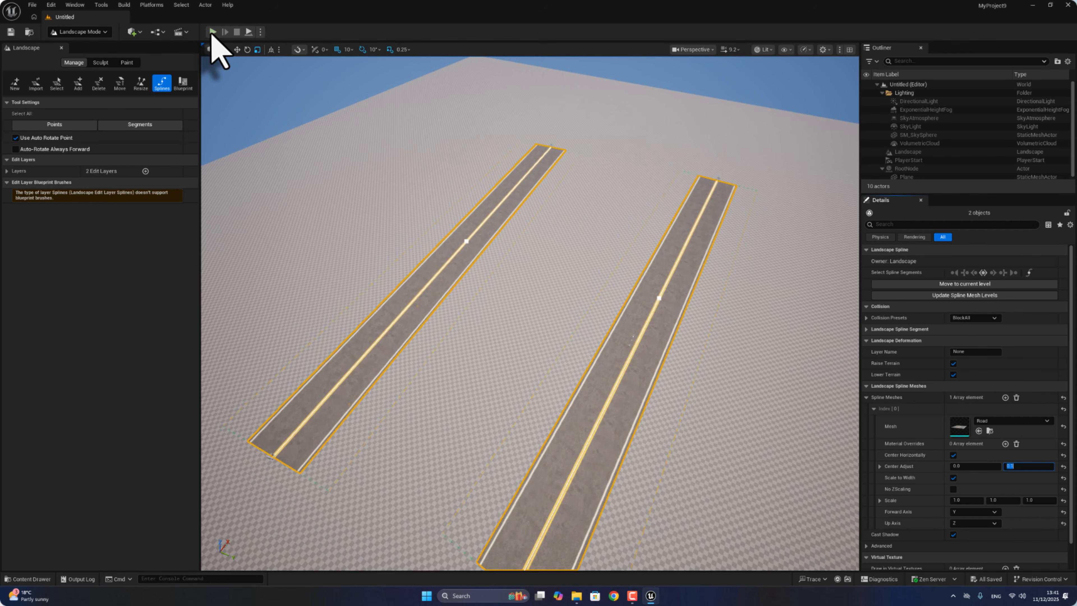
left_click(104, 34)
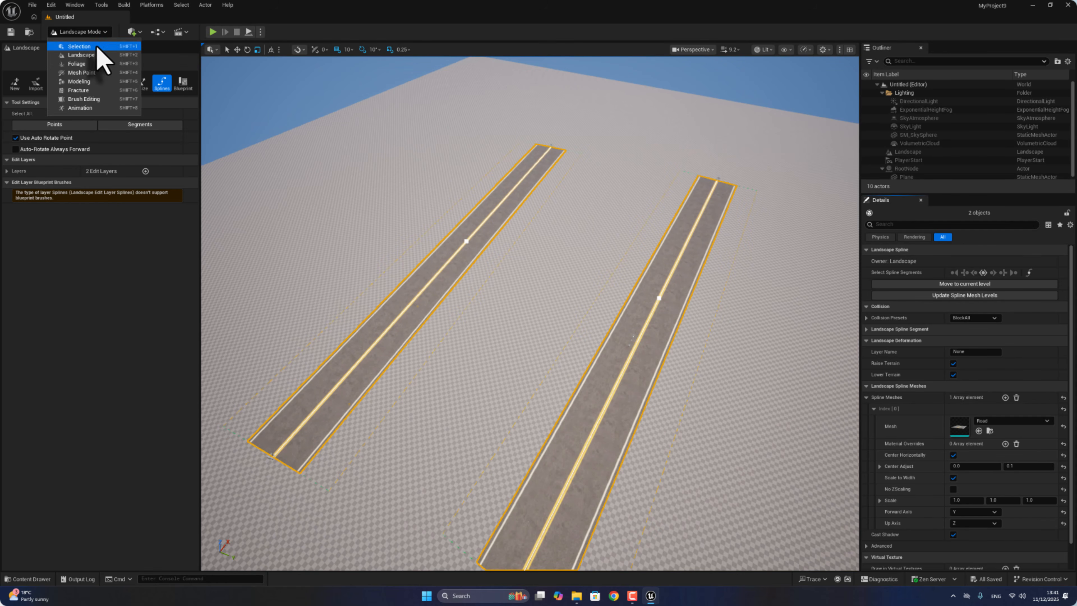
left_click(98, 47)
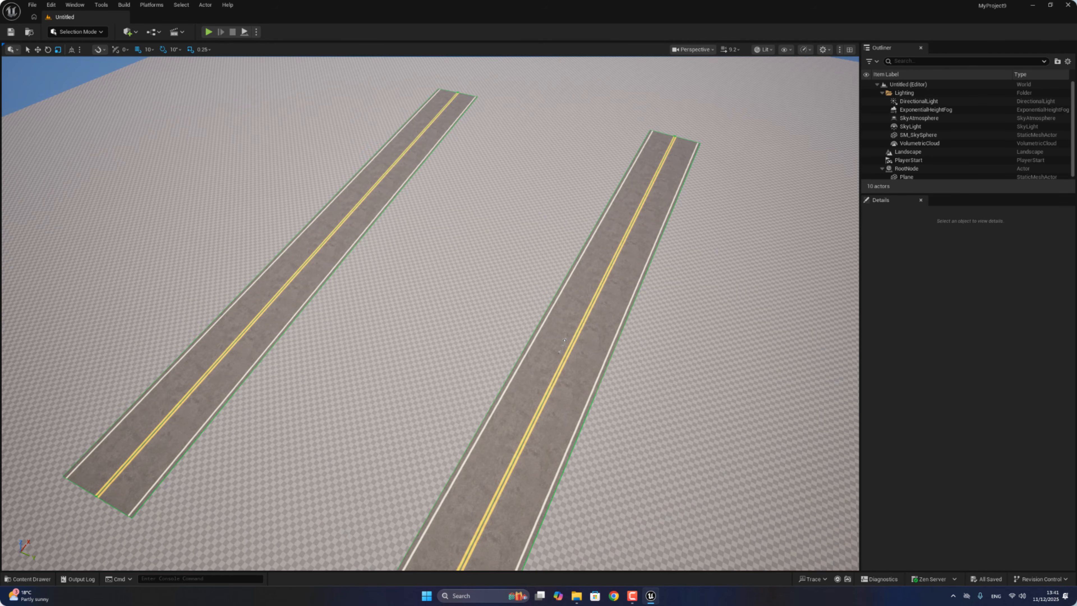
Add a Player Start actor on the road surface, between the yellow centre lines and the white edge line.
right_click_drag(565, 340, 532, 329)
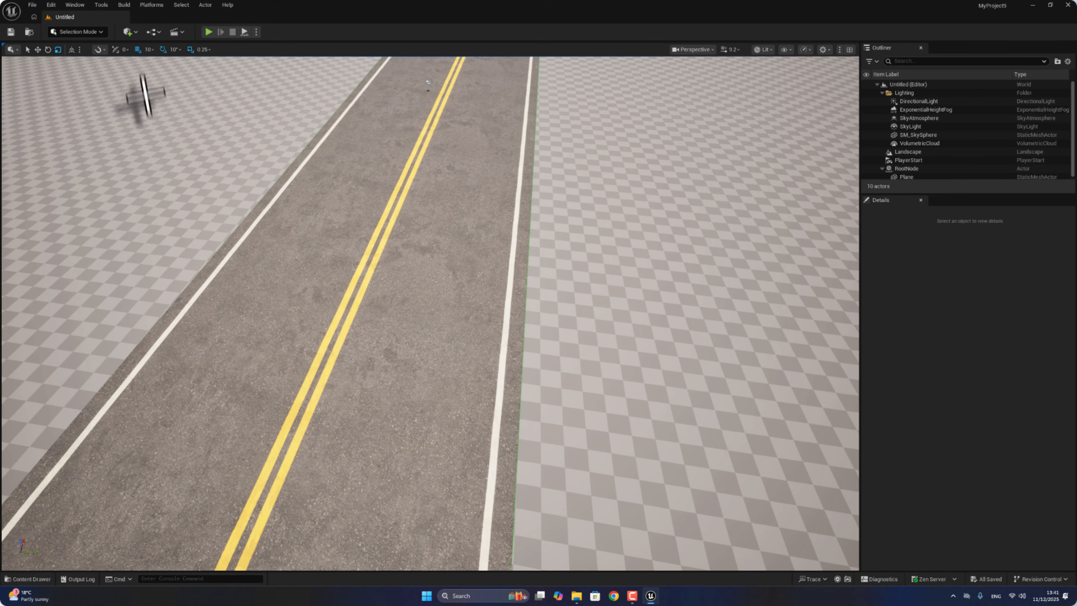
left_click(129, 31)
mouse_move(166, 131)
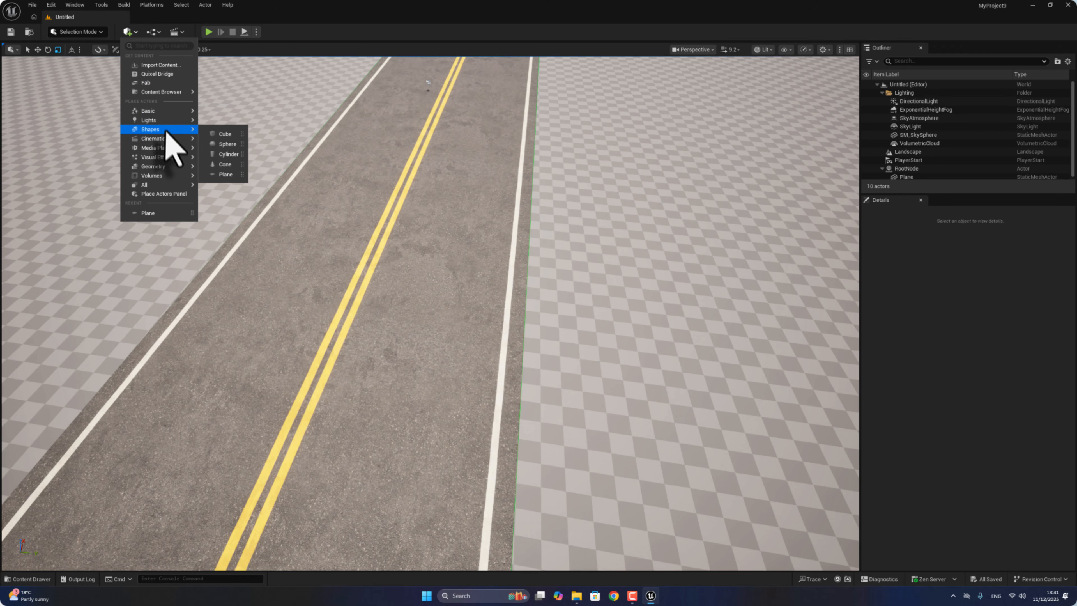
mouse_move(170, 112)
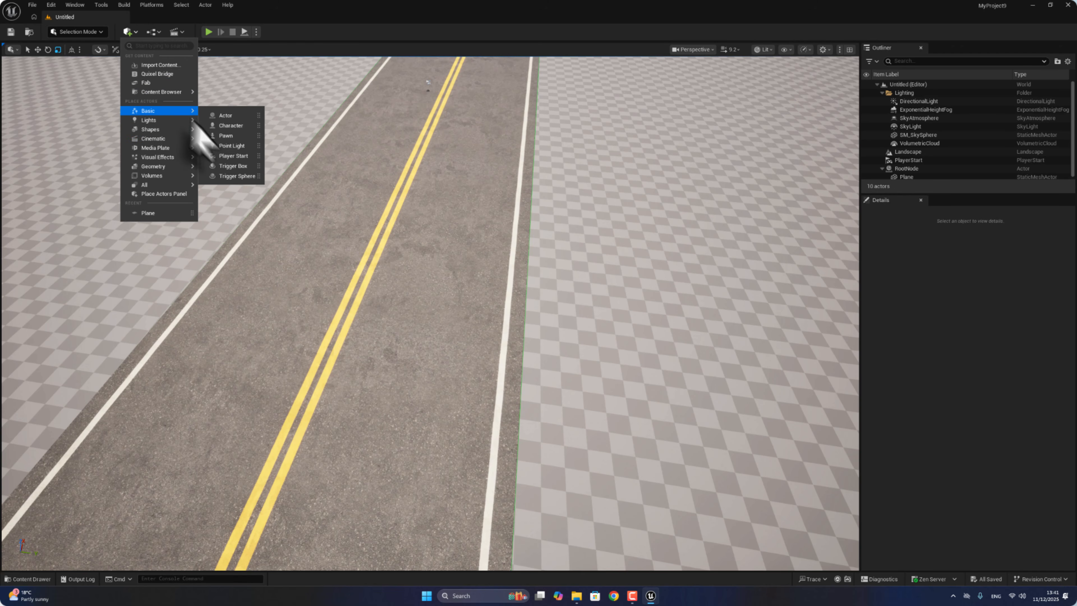
left_click(229, 156)
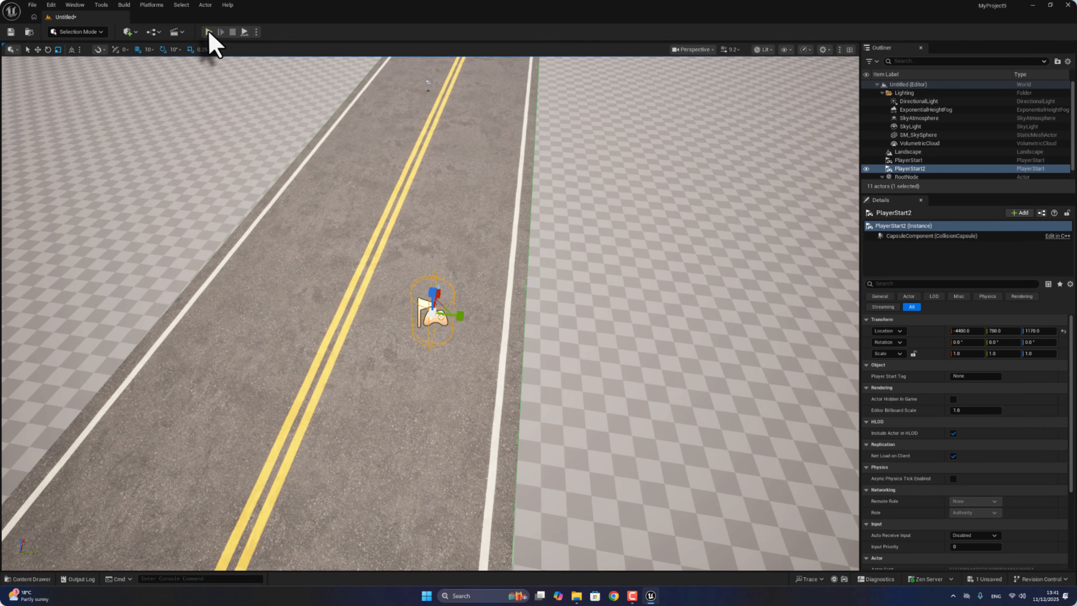
Play the level in the editor and run the character forward along the road.
left_click(208, 31)
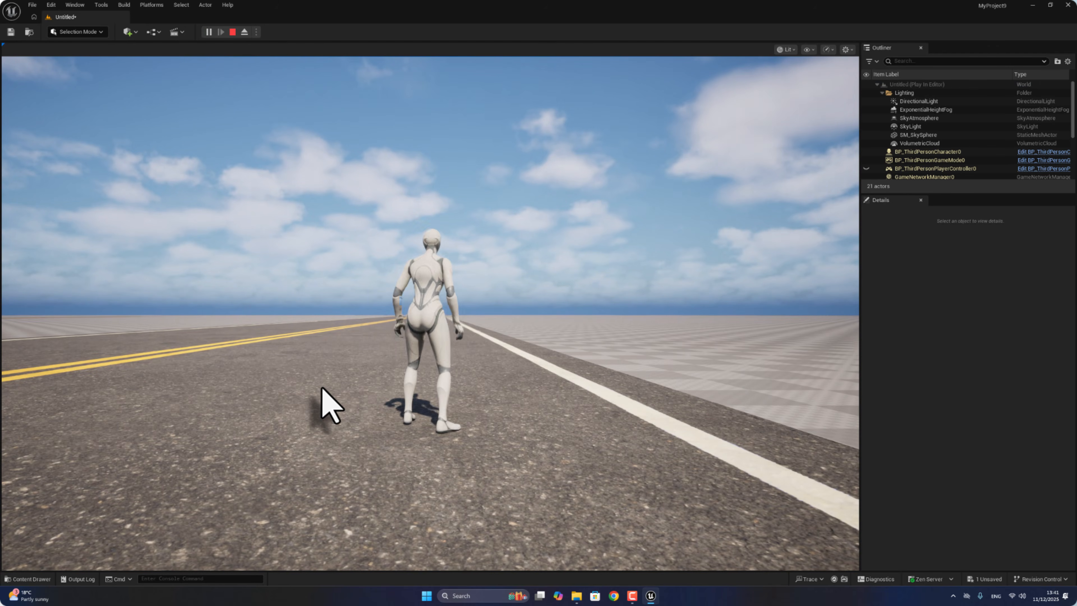
left_click(321, 394)
key("w")
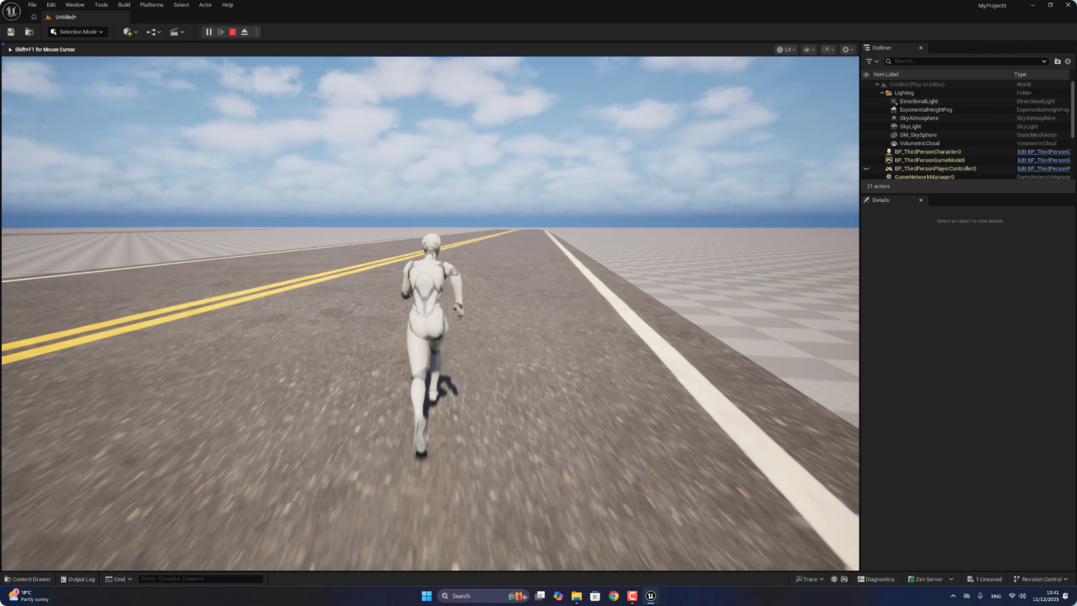